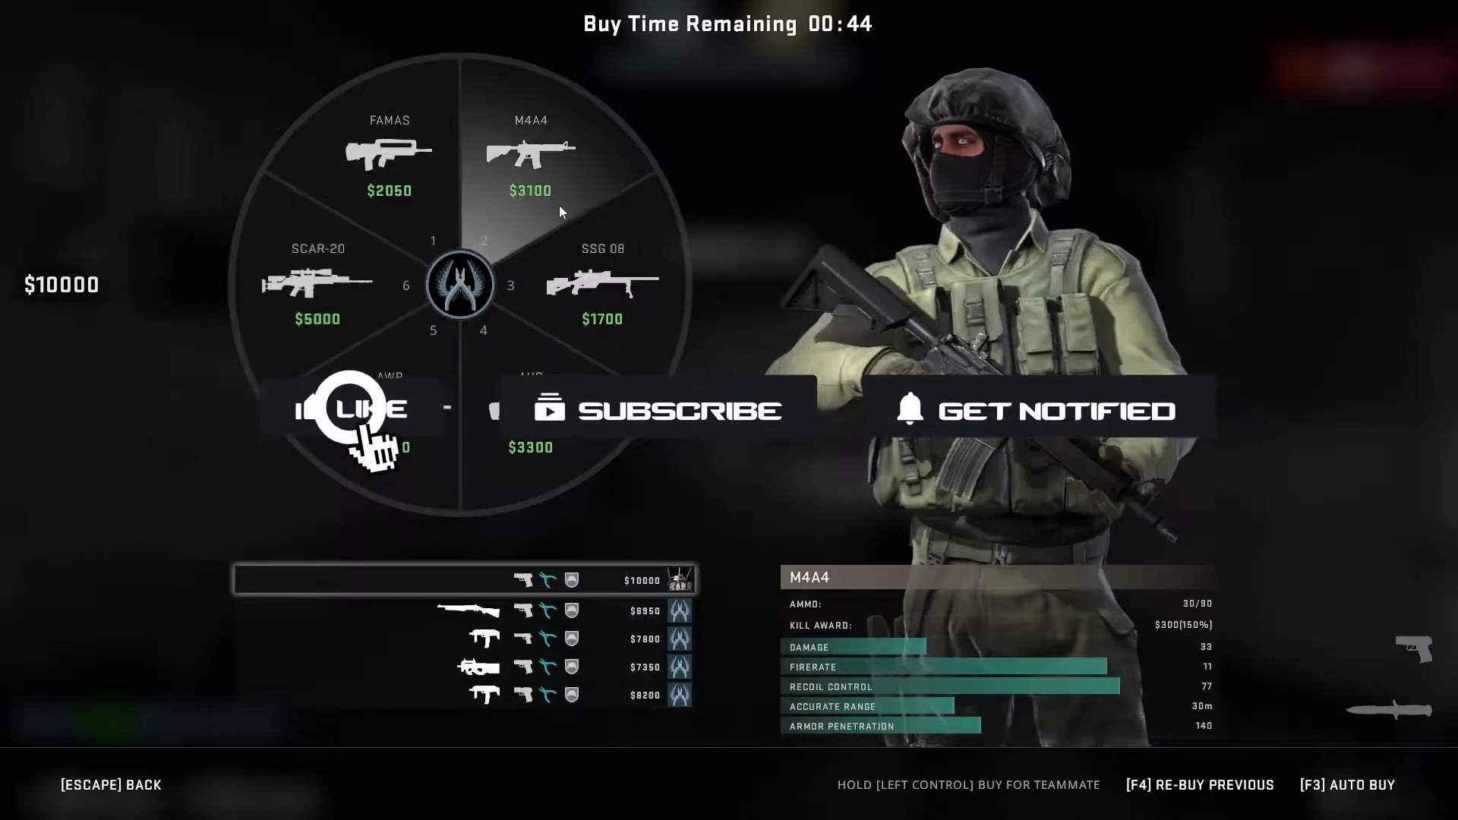
Buy an M4A4 during warmup and shoot the bot behind the barrels.
click(560, 205)
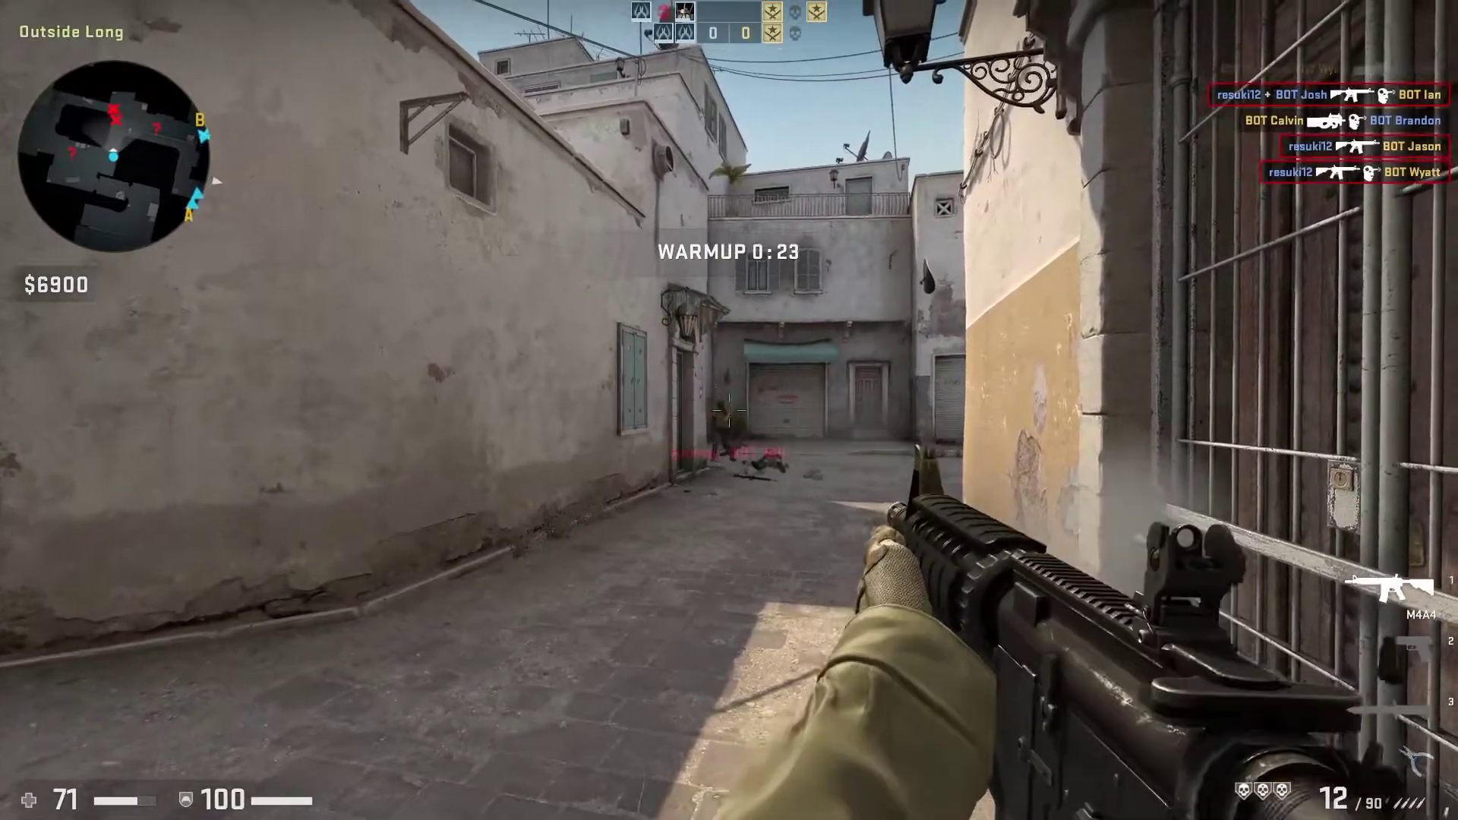
key(w)
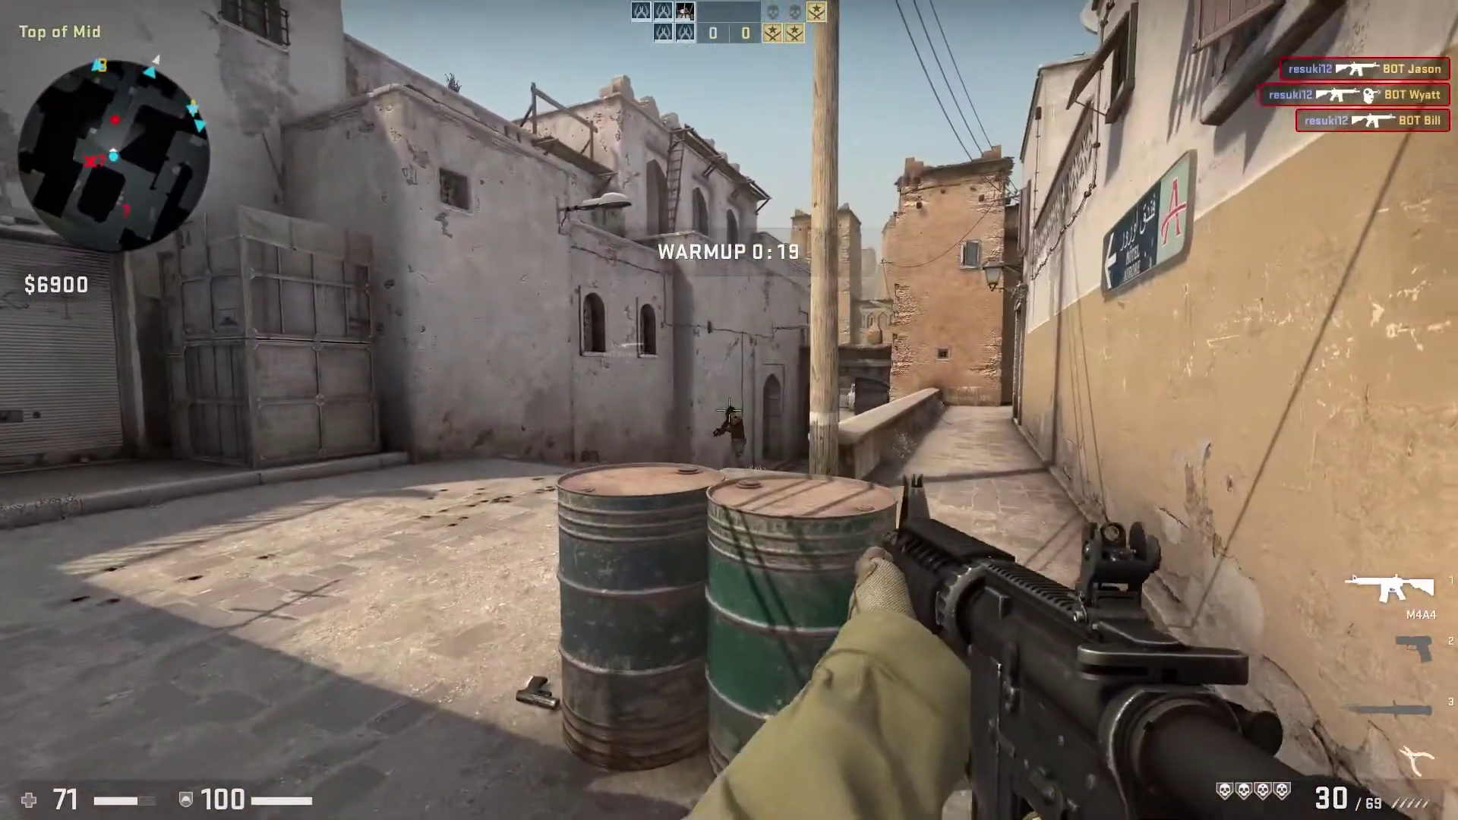
click(729, 411)
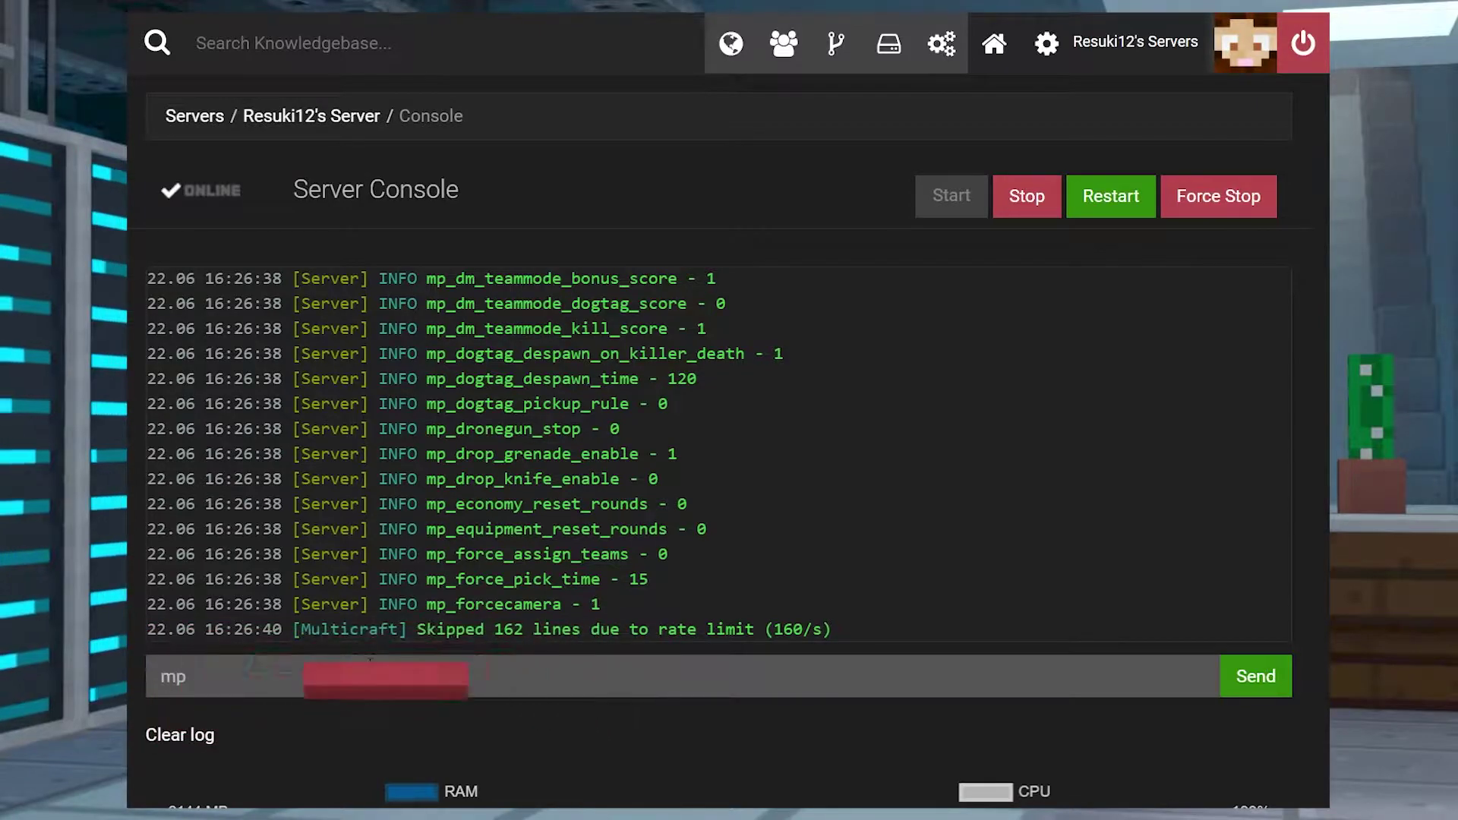
Send mp_warmup_start, then mp_warmup_end, from the server console, and switch to the Glock-18.
text(_warmup_)
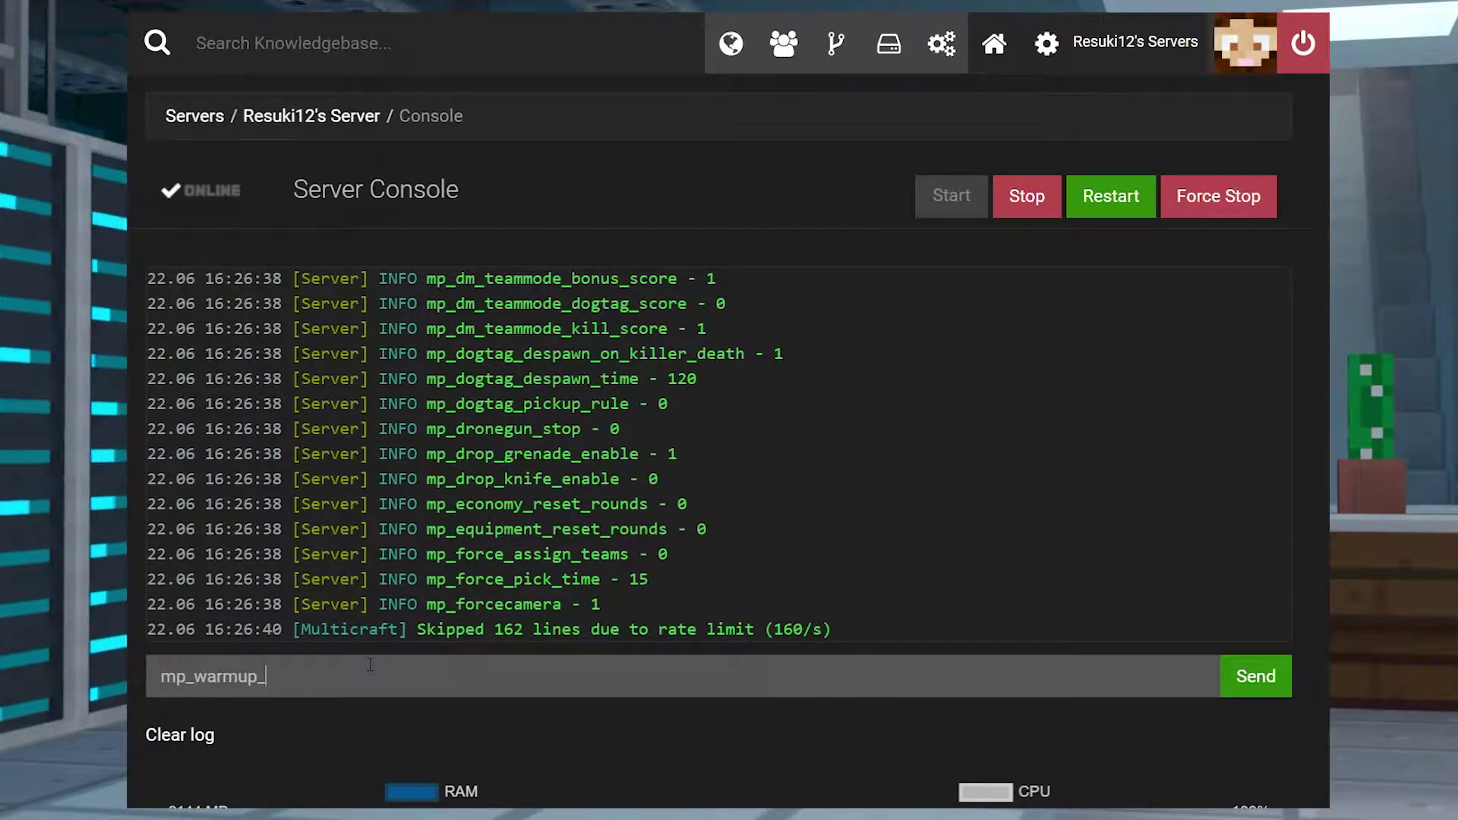
text(start)
key(Return)
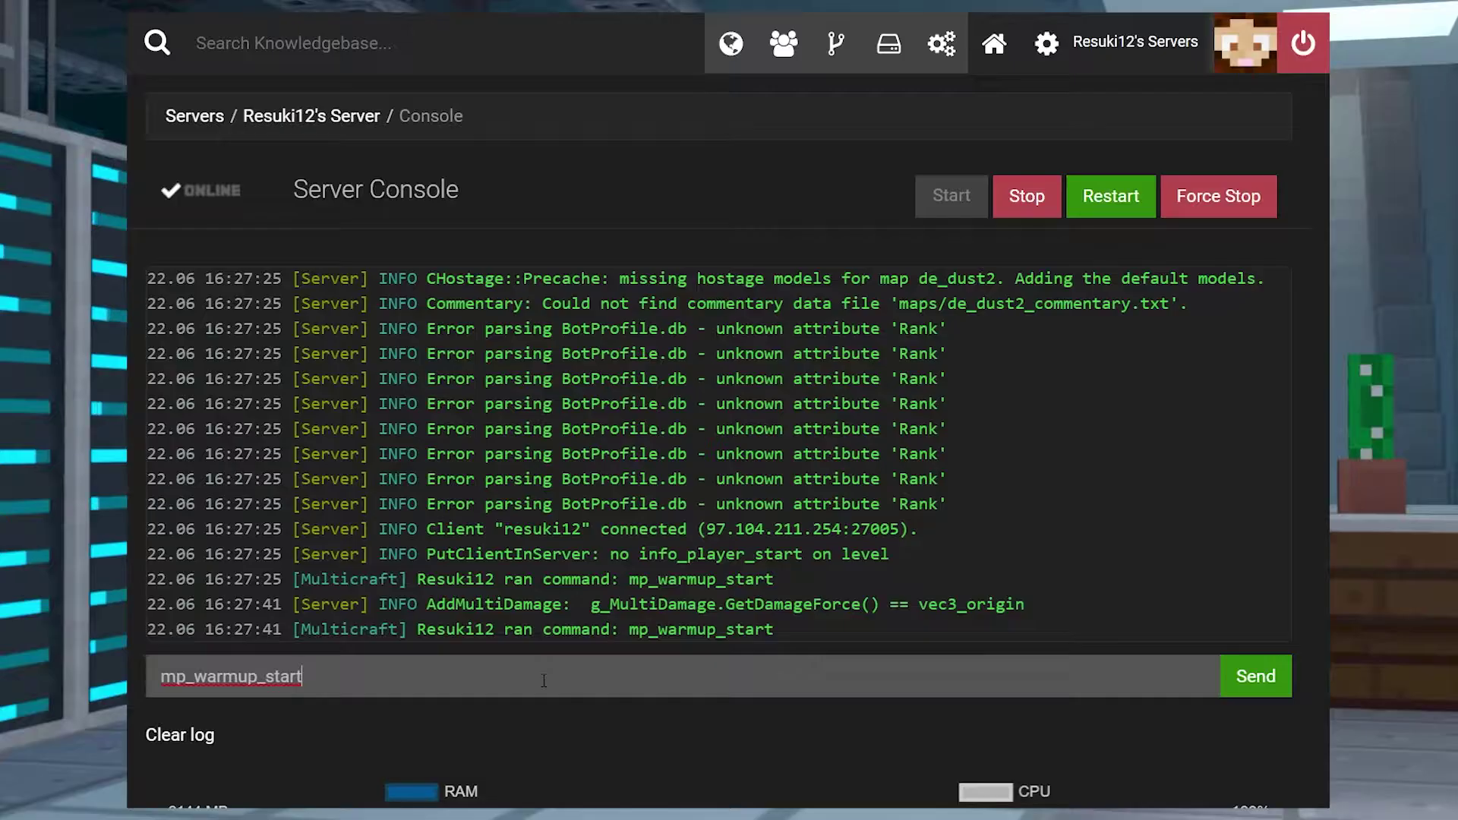
key(BackSpace)
key(BackSpace)
key(BackSpace)
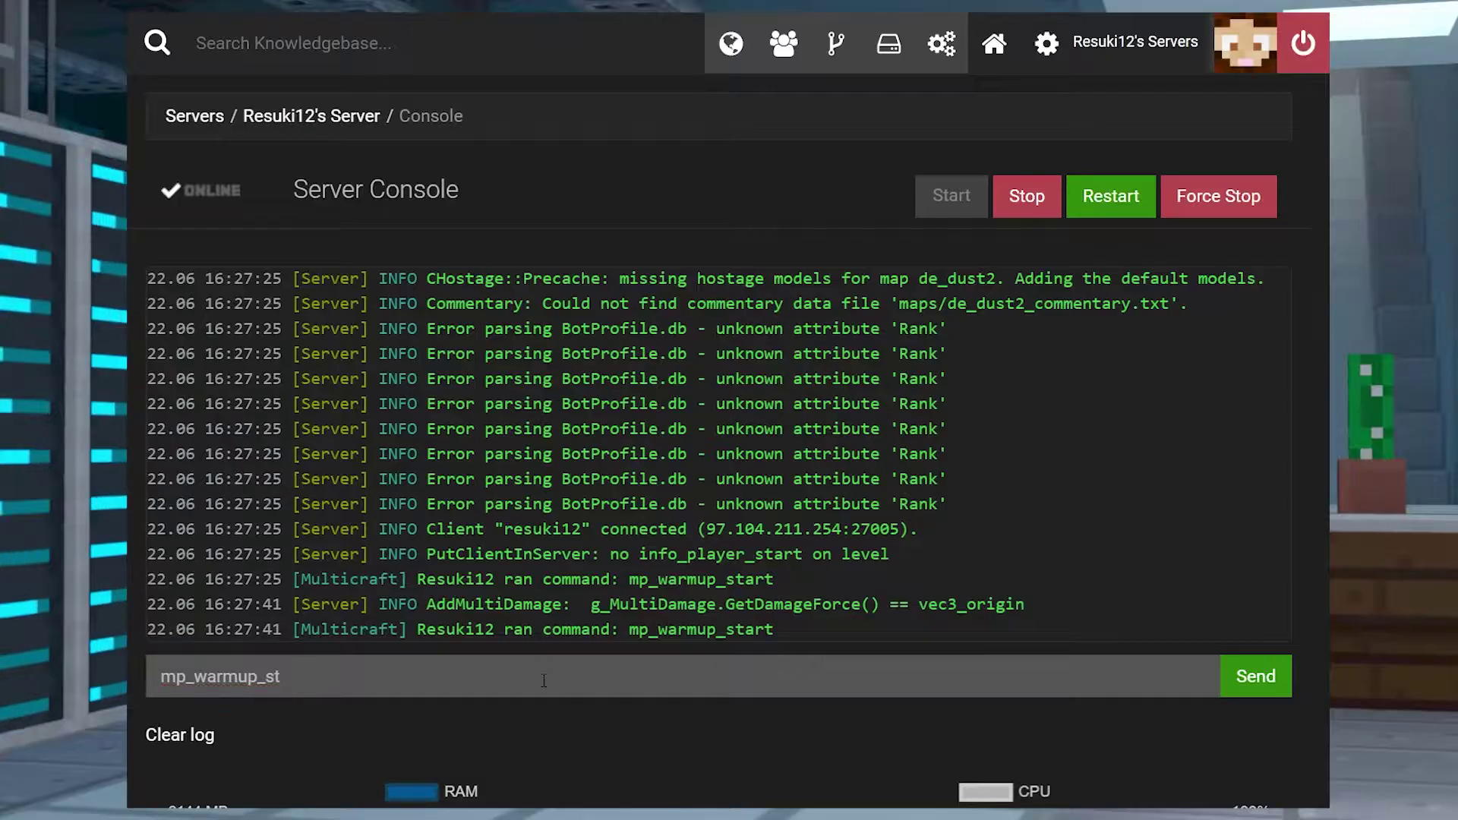
text(end)
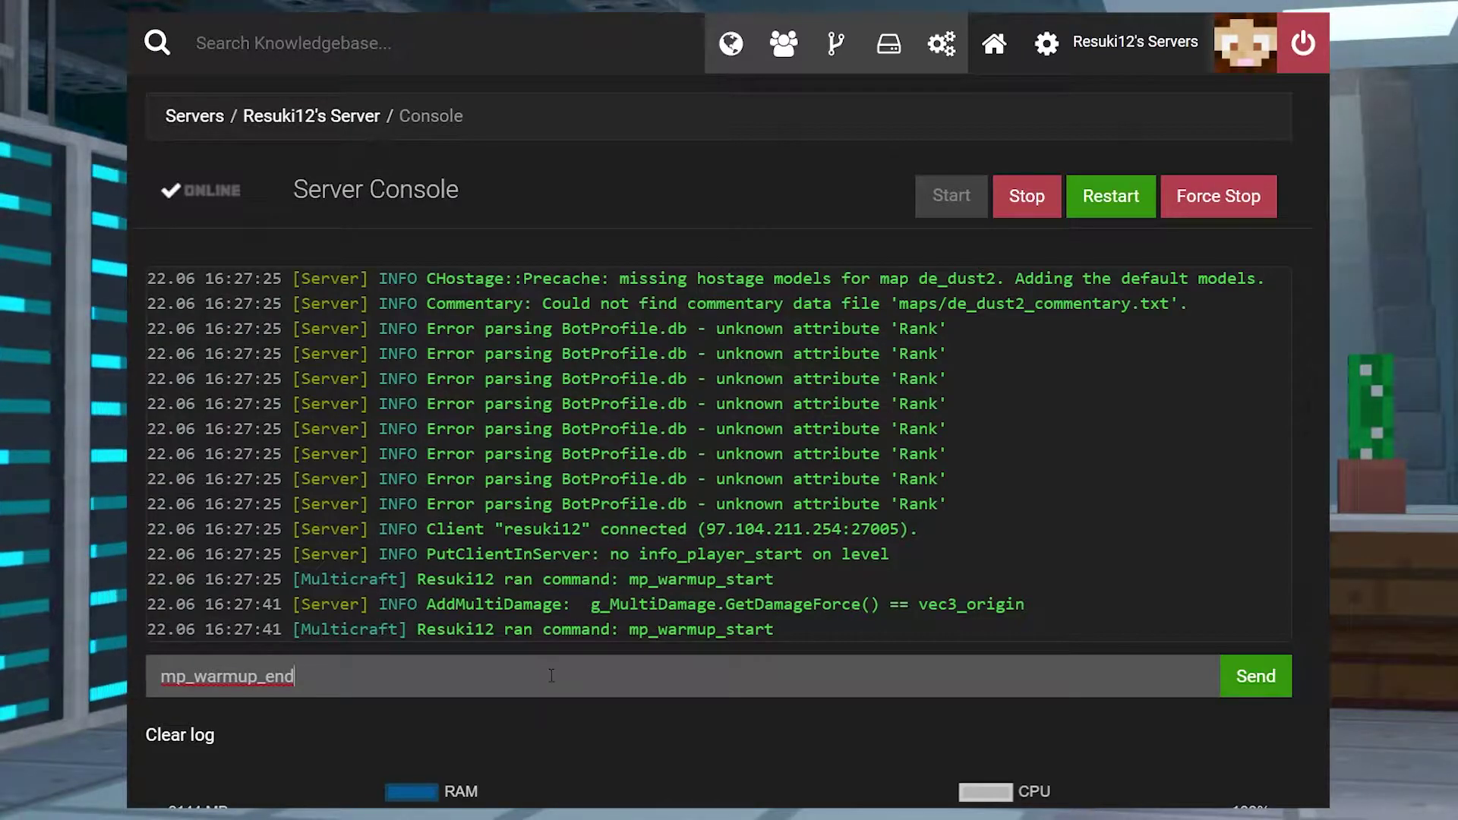
click(1255, 676)
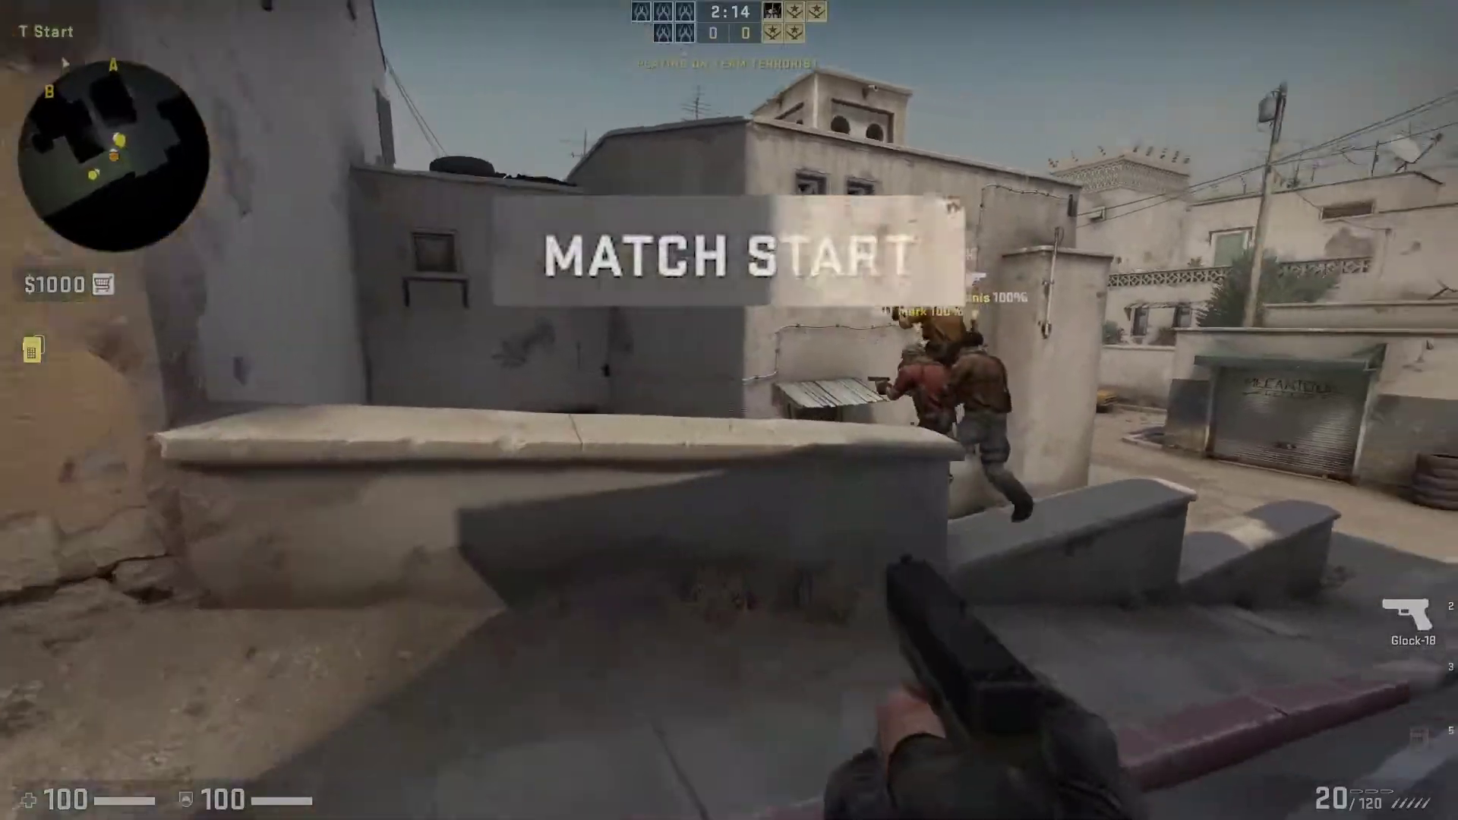
key(2)
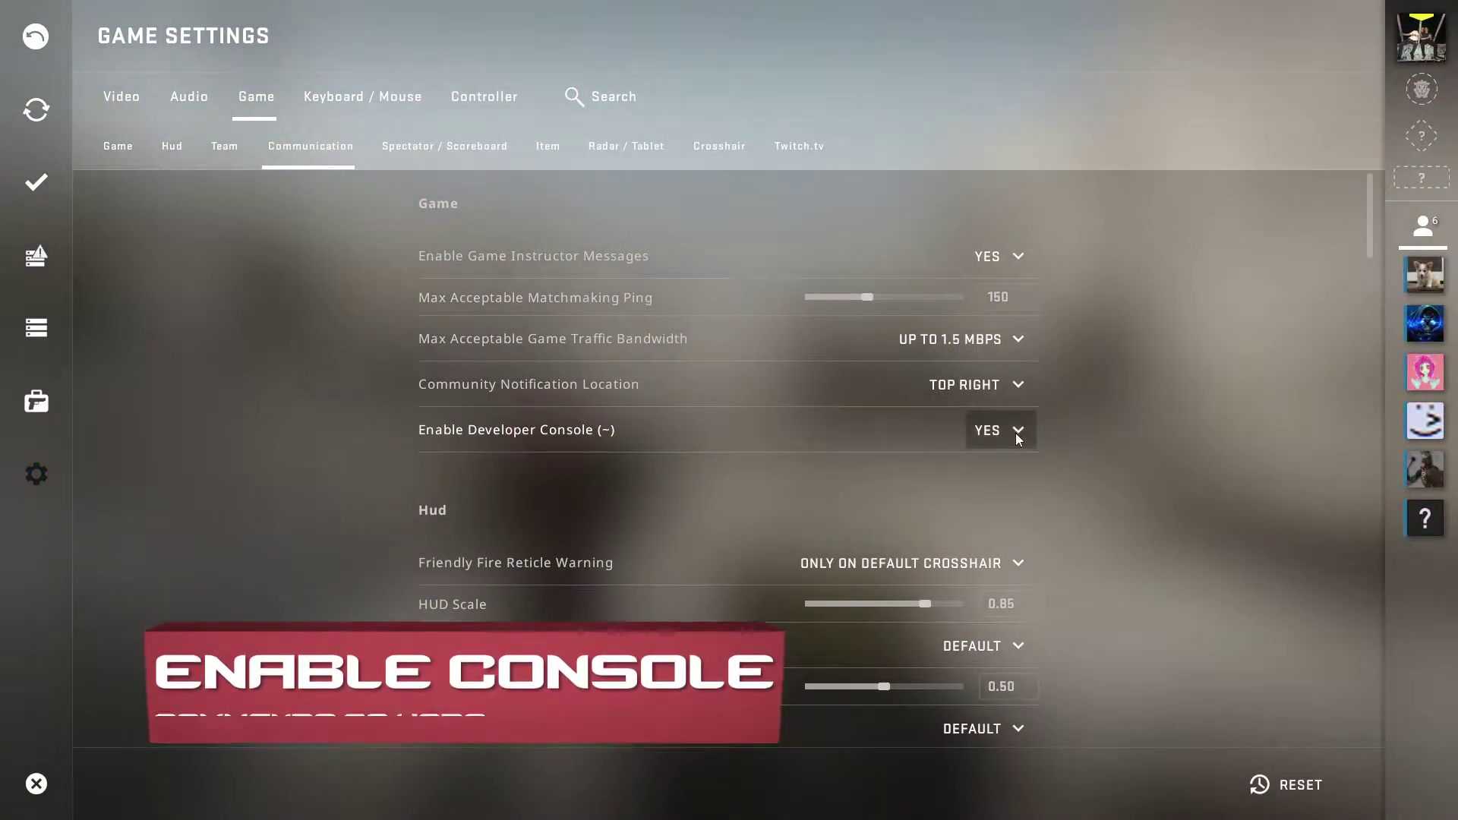
Keep Enable Developer Console set to YES, then bring up the console with ~.
click(1015, 433)
click(1008, 475)
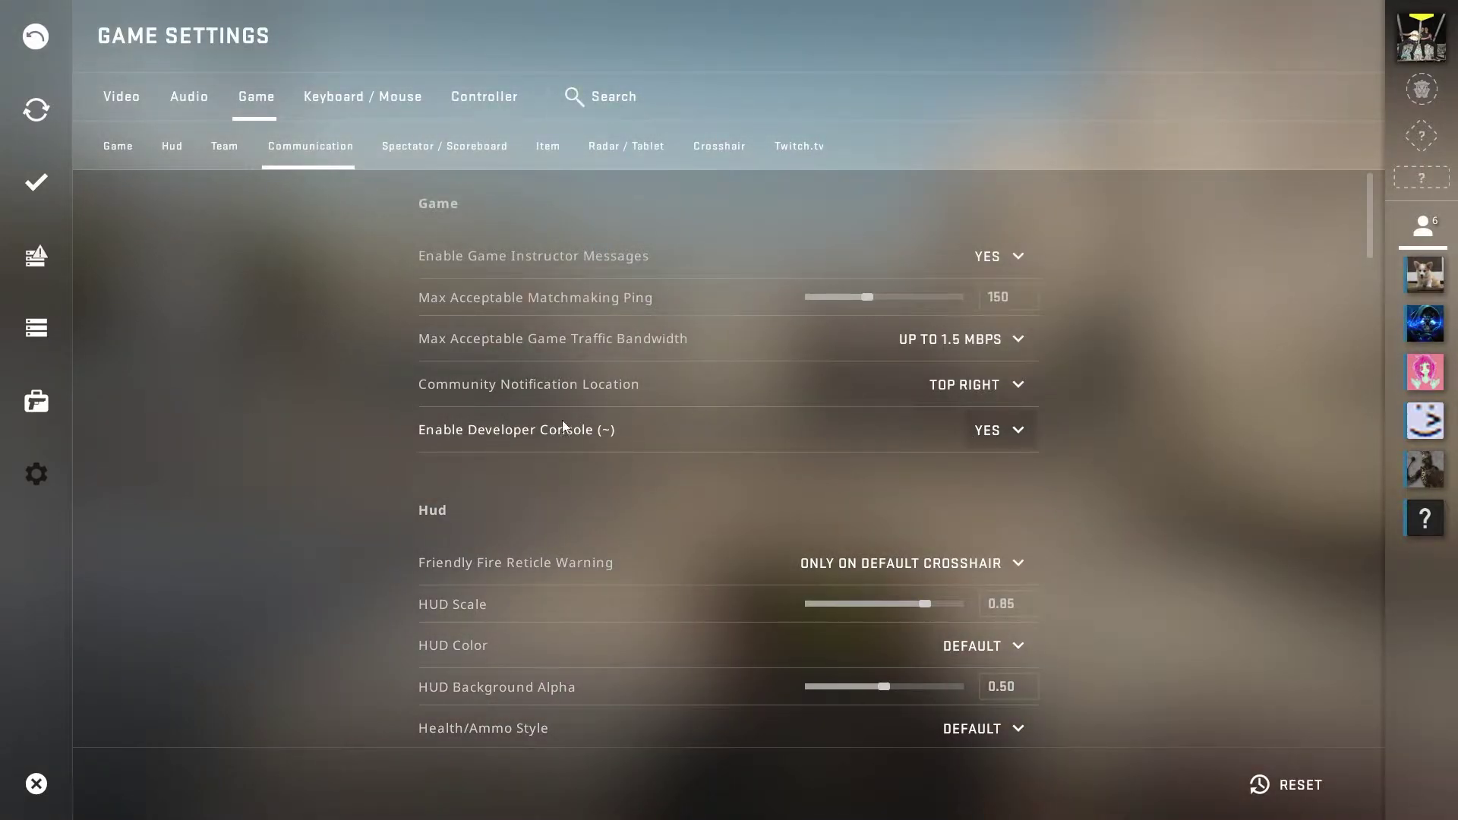
key(Escape)
key(grave)
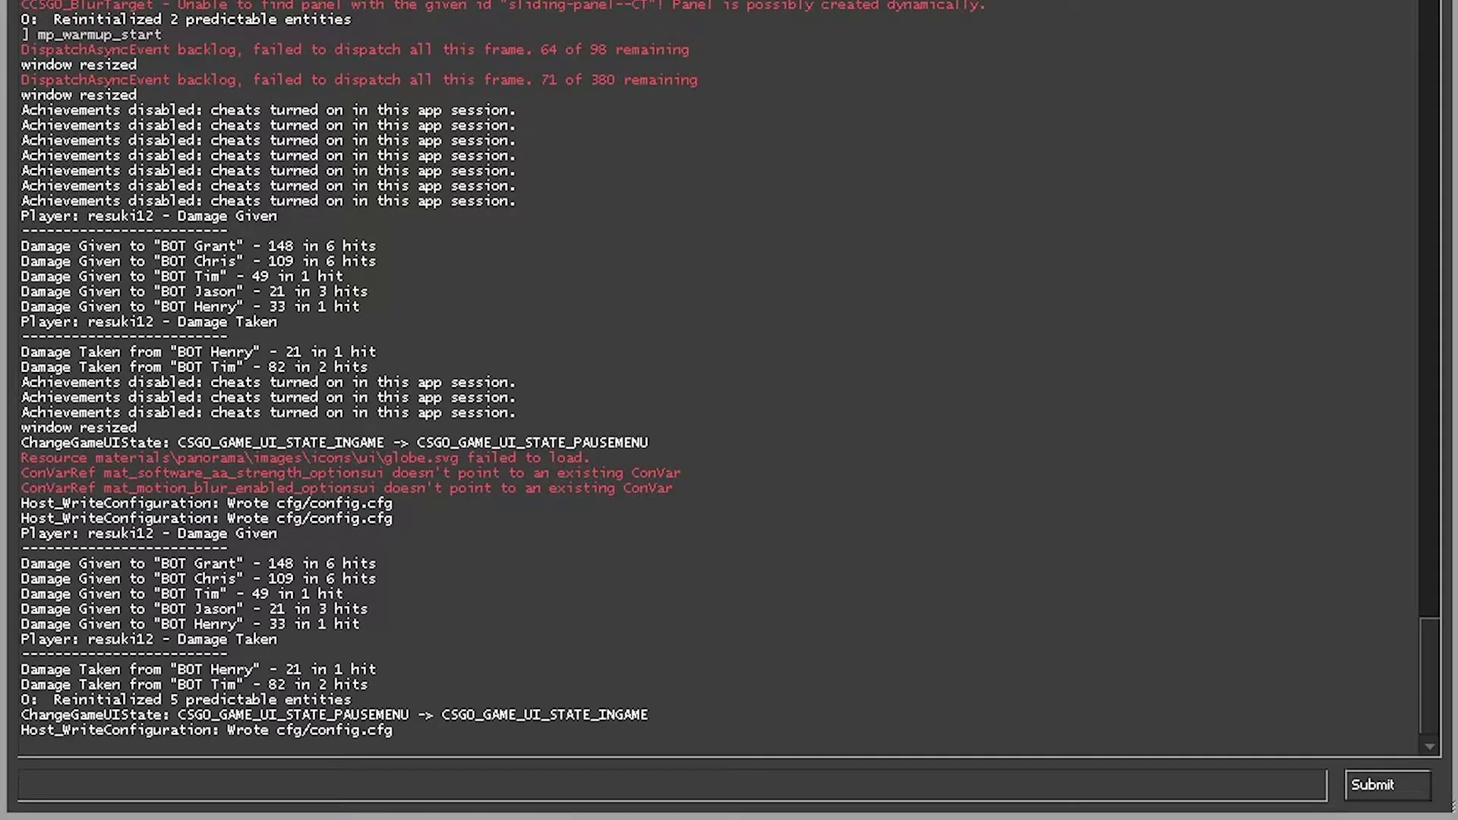
Draft mp_do_warmup_period in the console, then rework it into mp_do_warmup_offline.
click(874, 776)
text(mp_do)
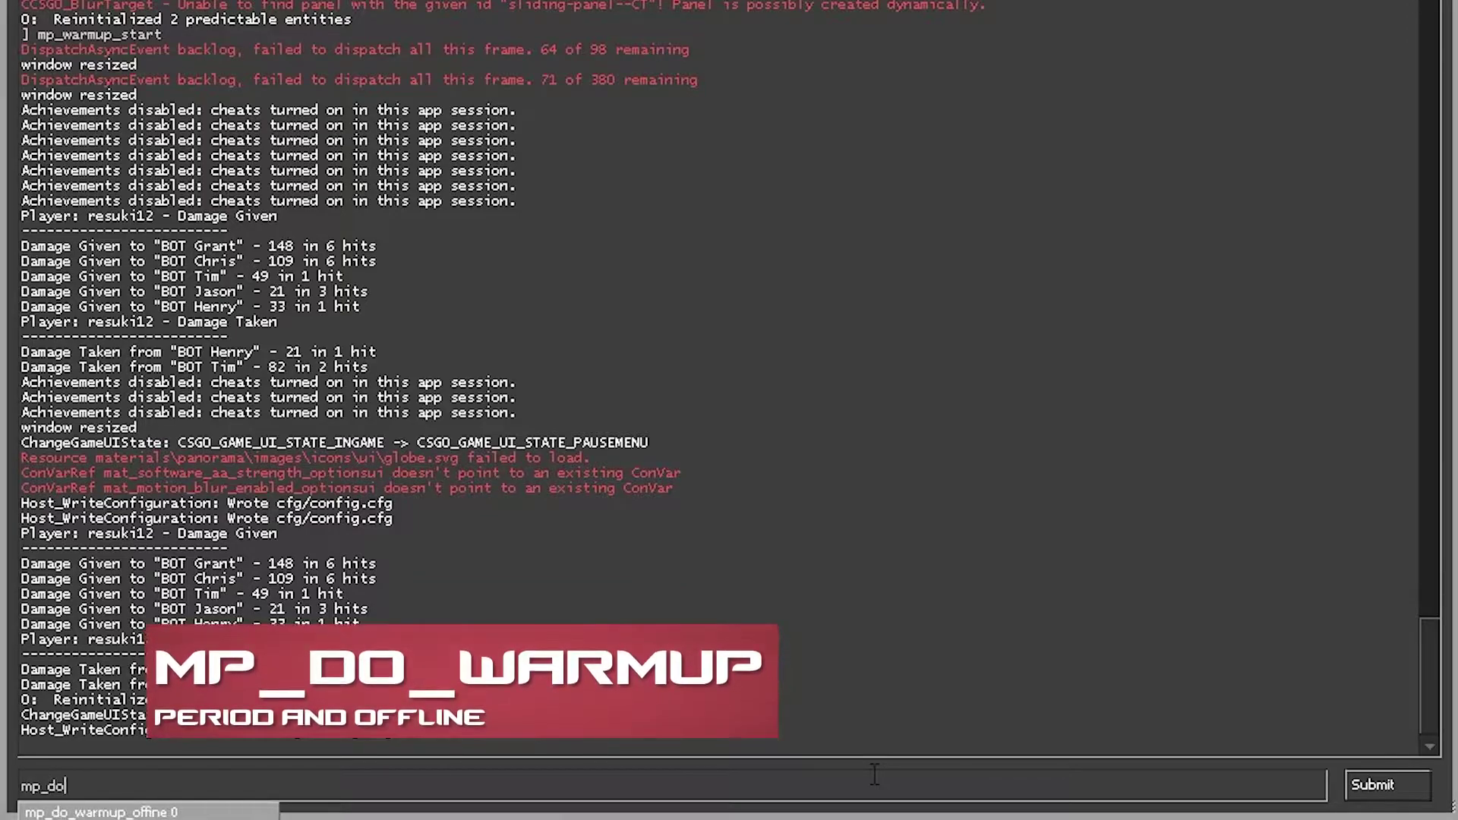
text(_warm)
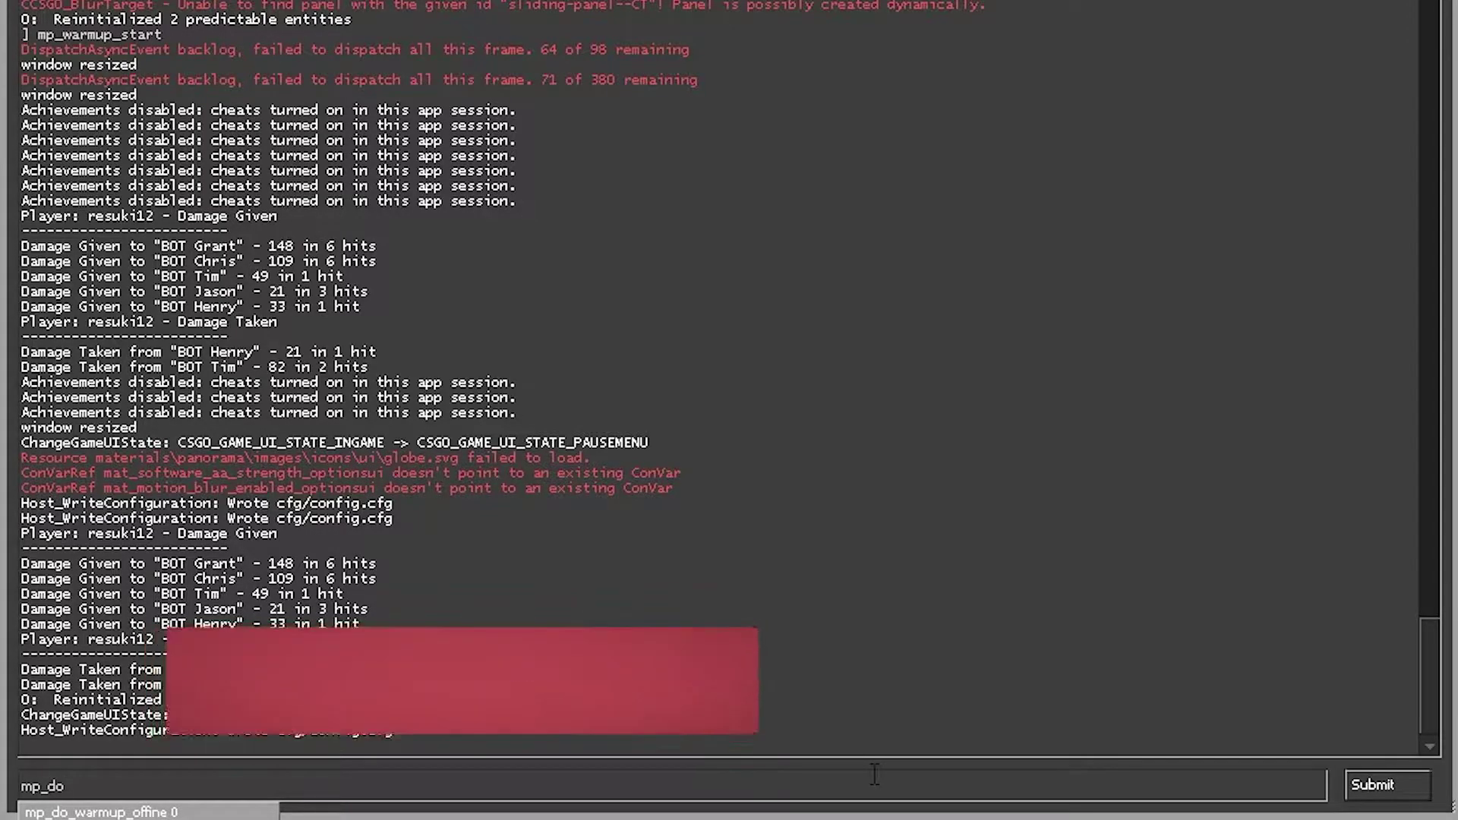
text(up)
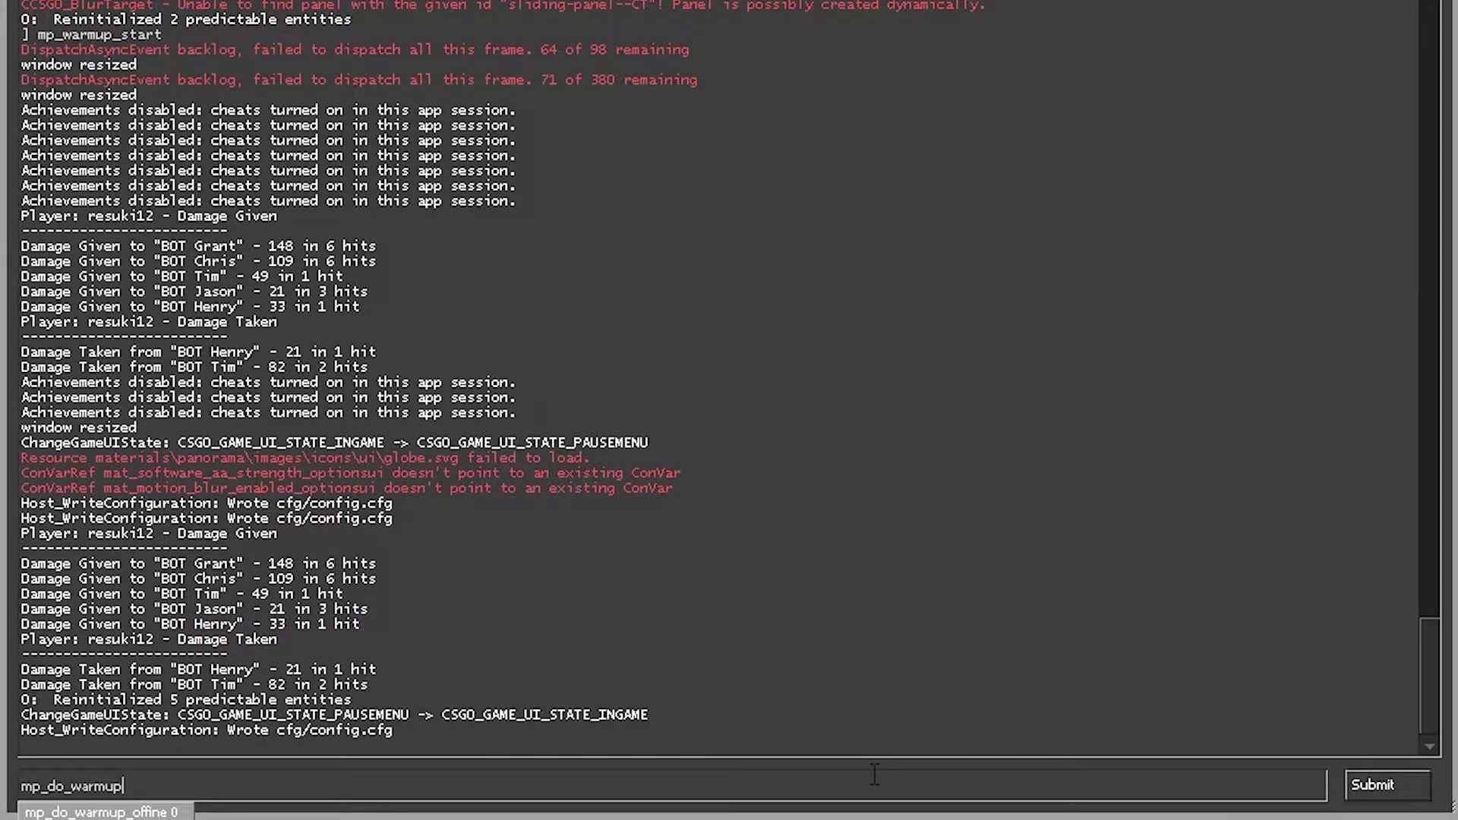
text(_period)
text( 0)
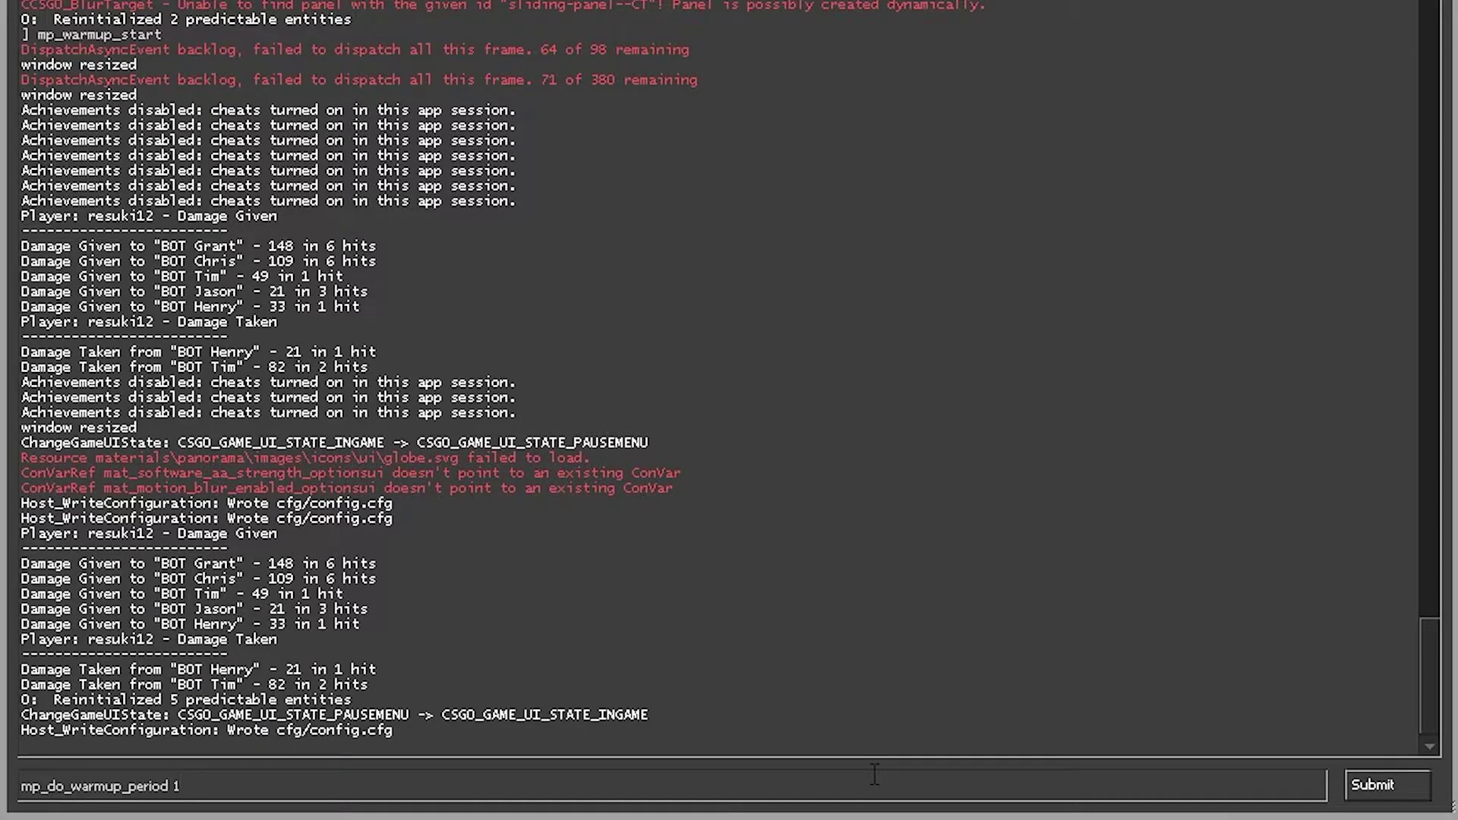
key(BackSpace)
key(BackSpace)
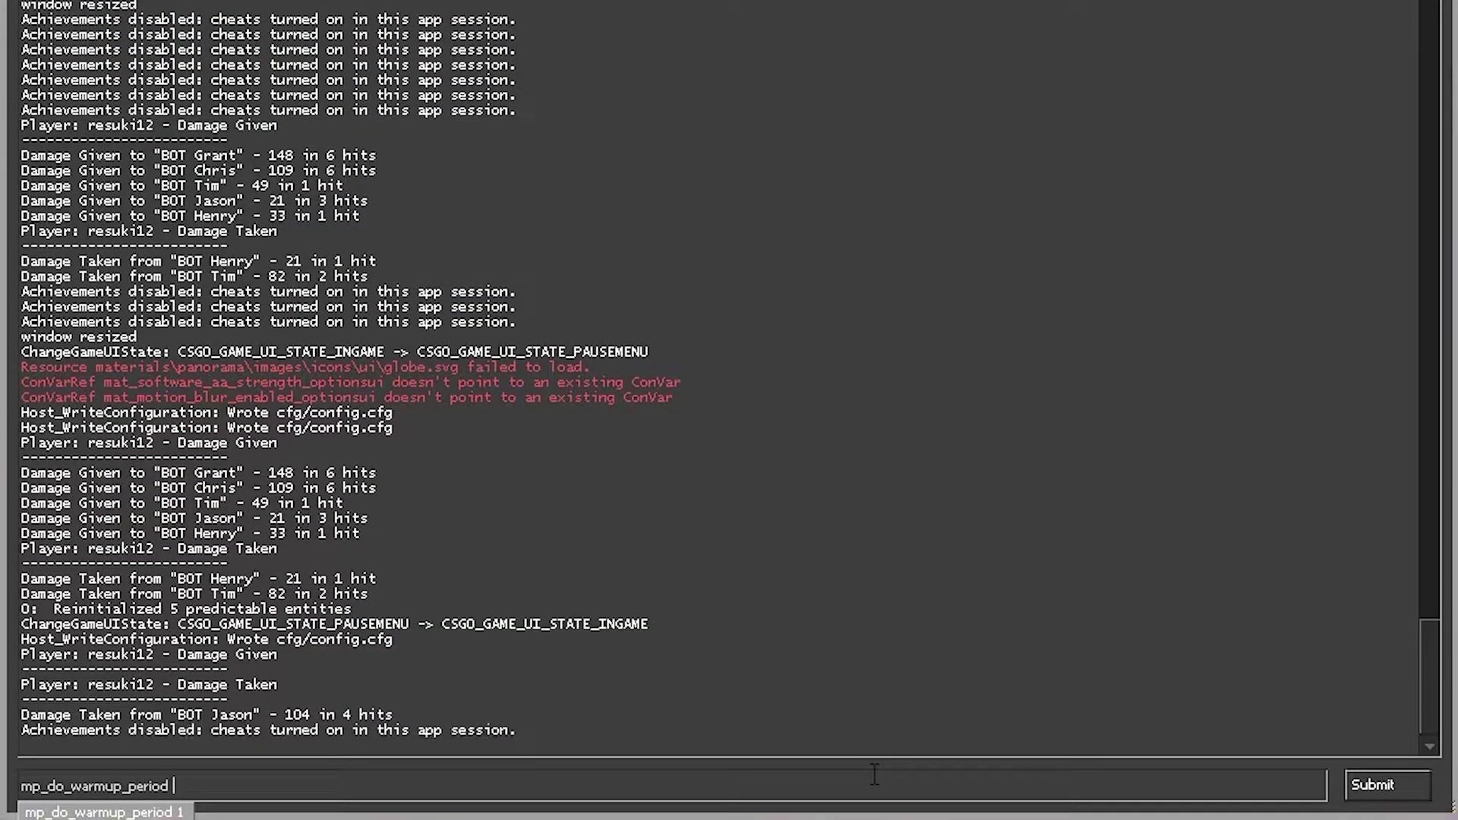
key(BackSpace)
key(BackSpace)
key(BackSpace)
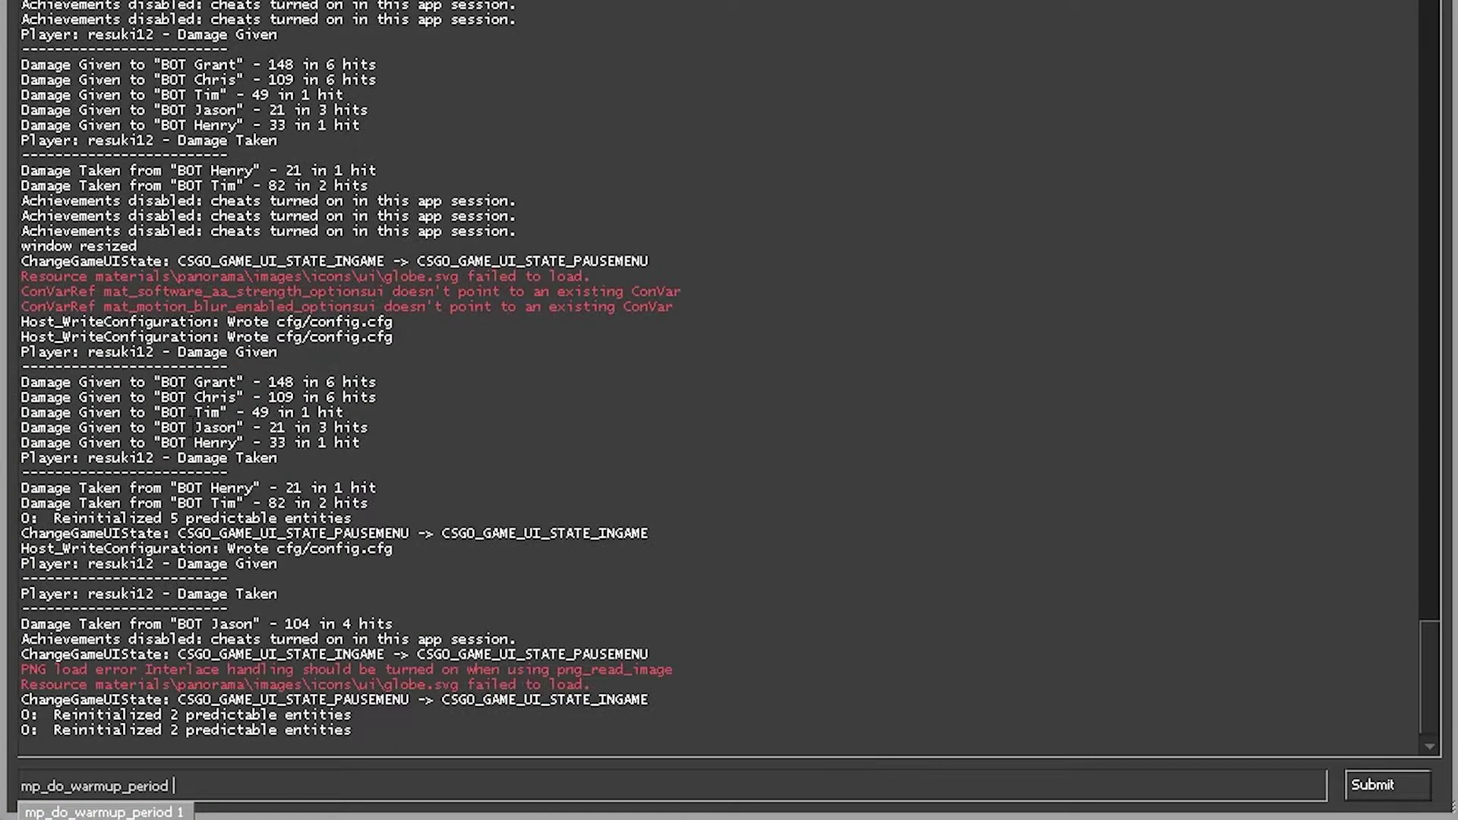
text(offline)
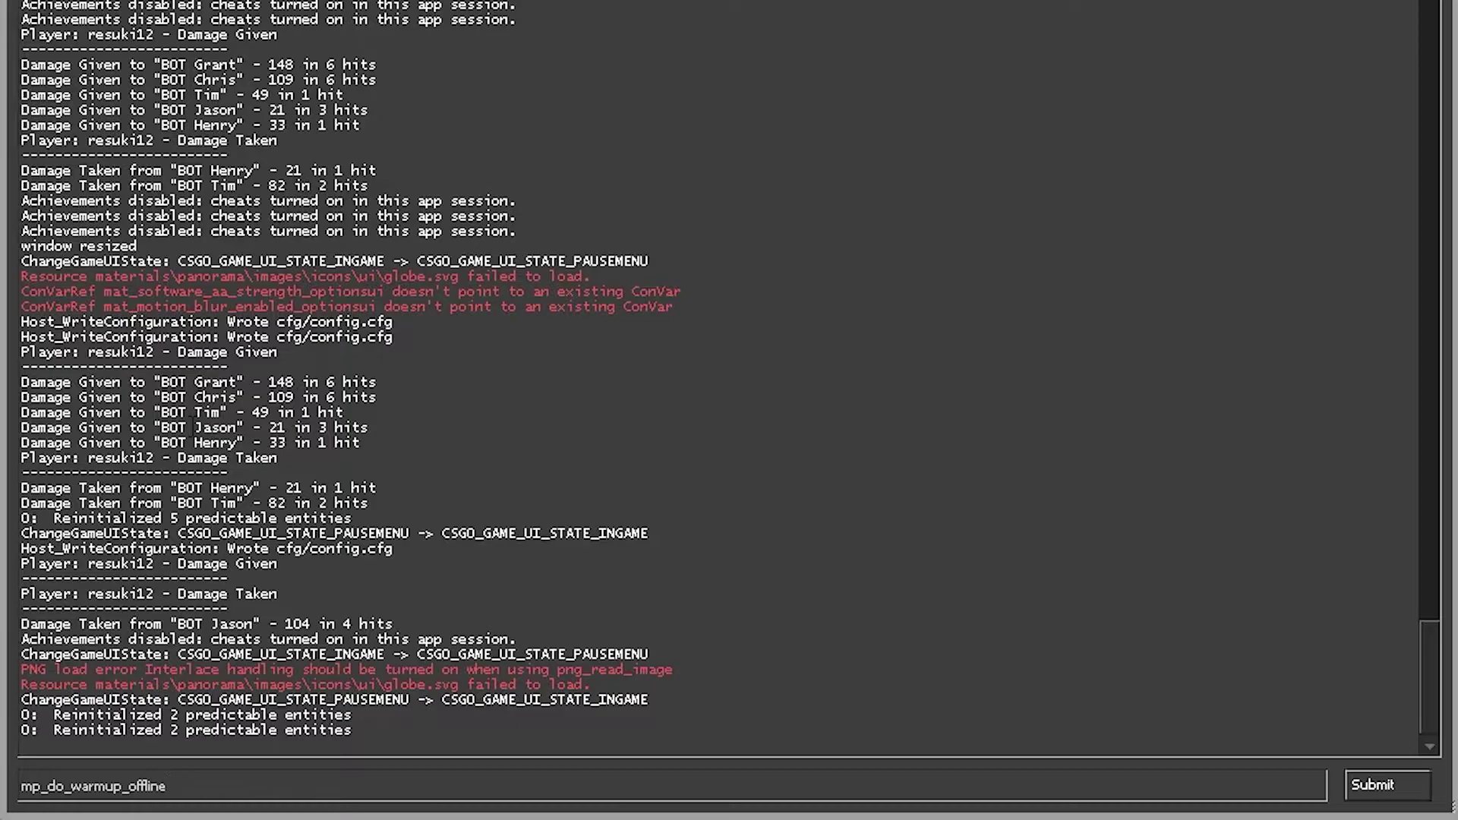
text(0)
text(1)
Replace the console text with mp_endwarmup_player_count 3.
key(BackSpace)
key(BackSpace)
key(BackSpace)
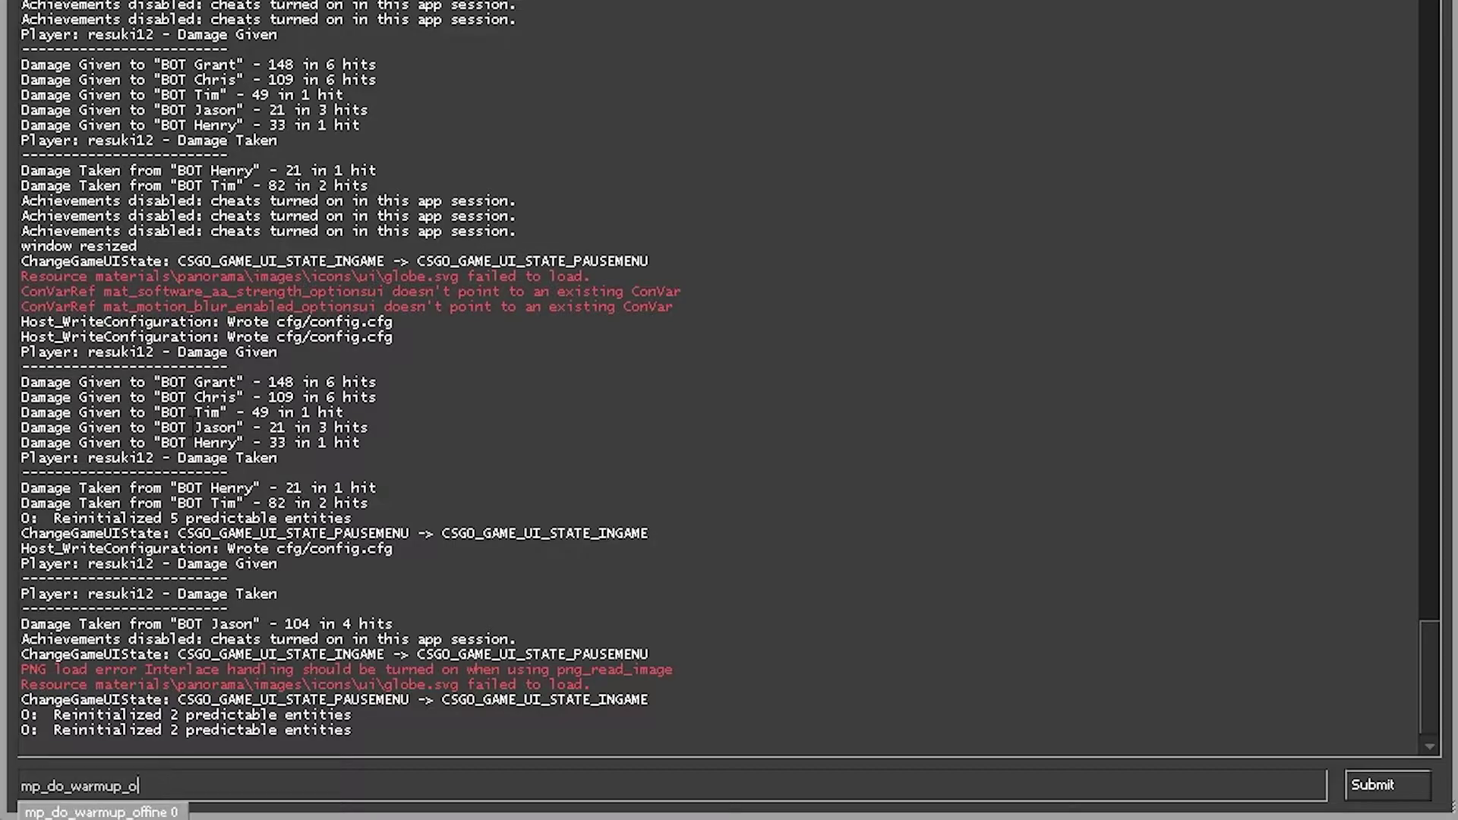
text(mp)
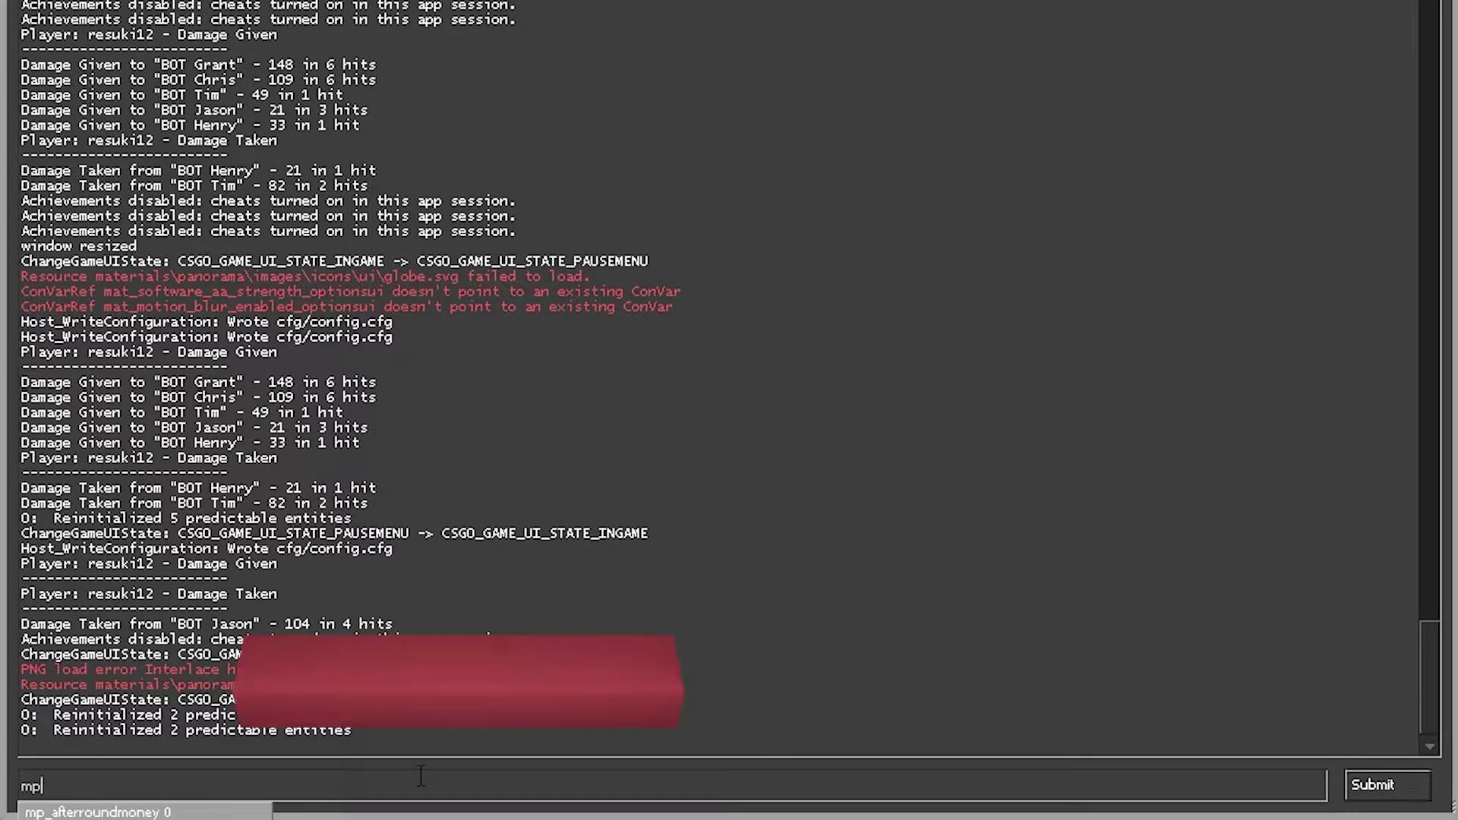
text(_endwarmup)
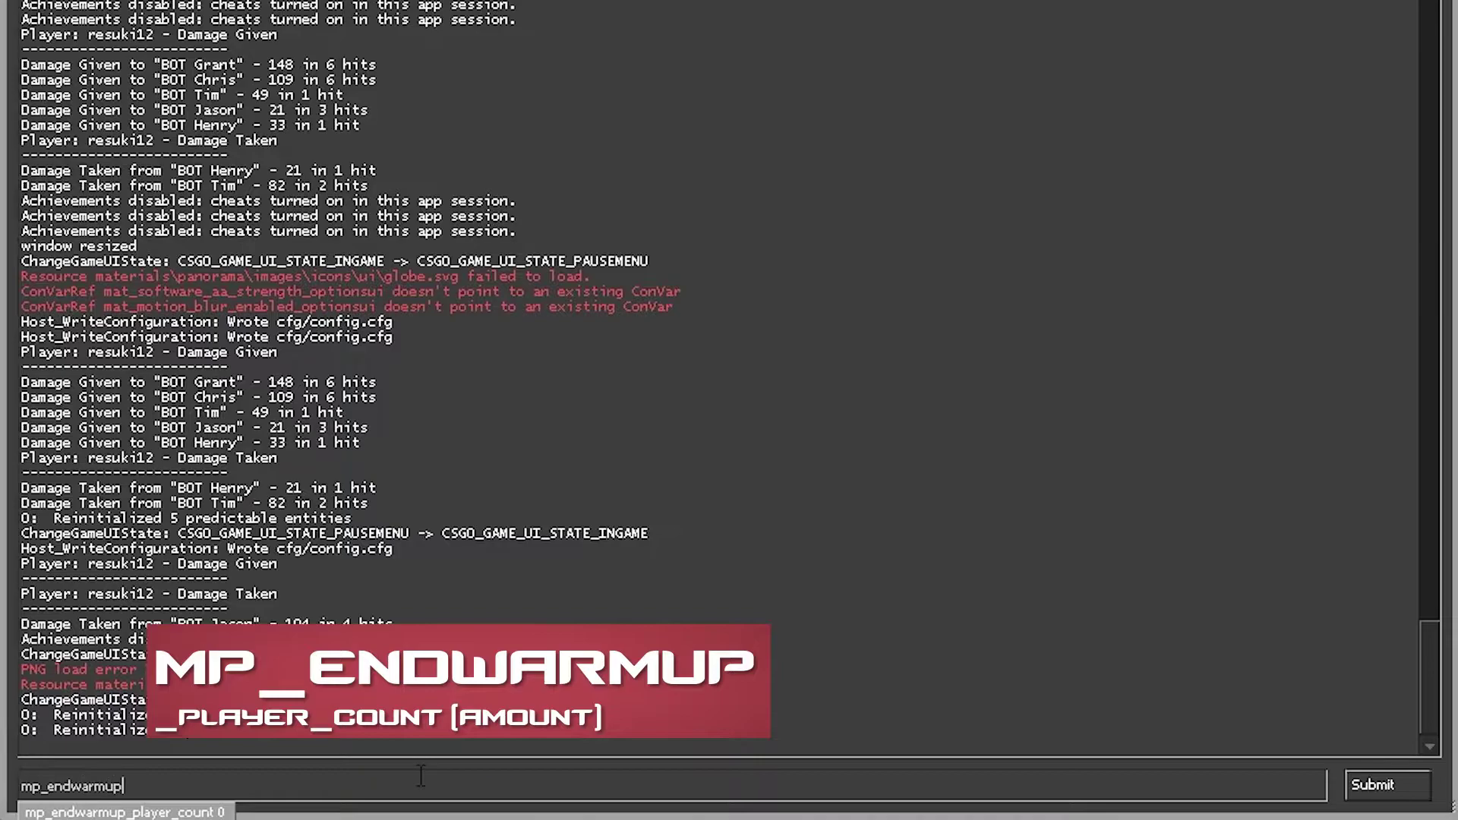
text(_player)
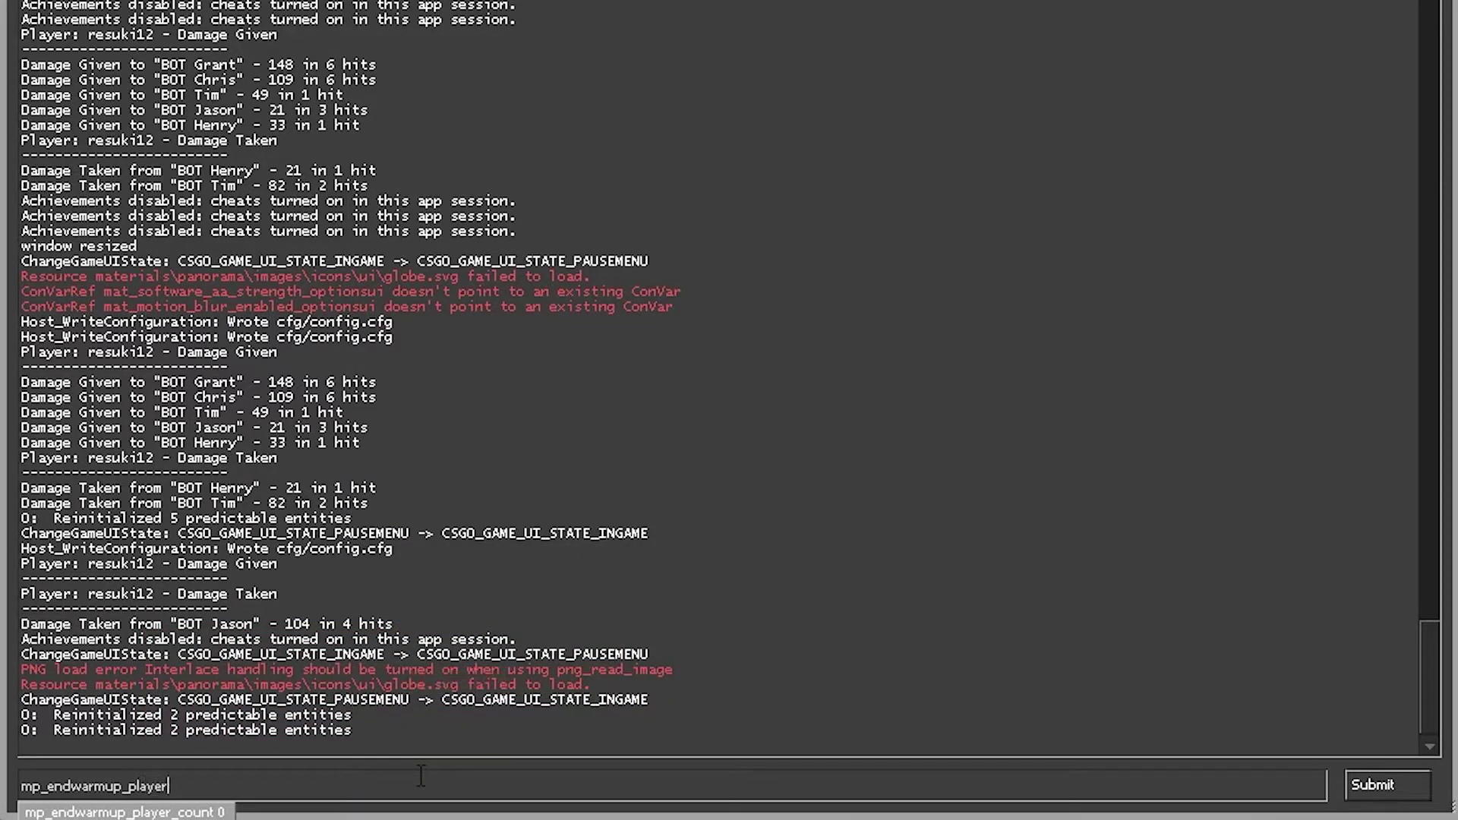
text(_count)
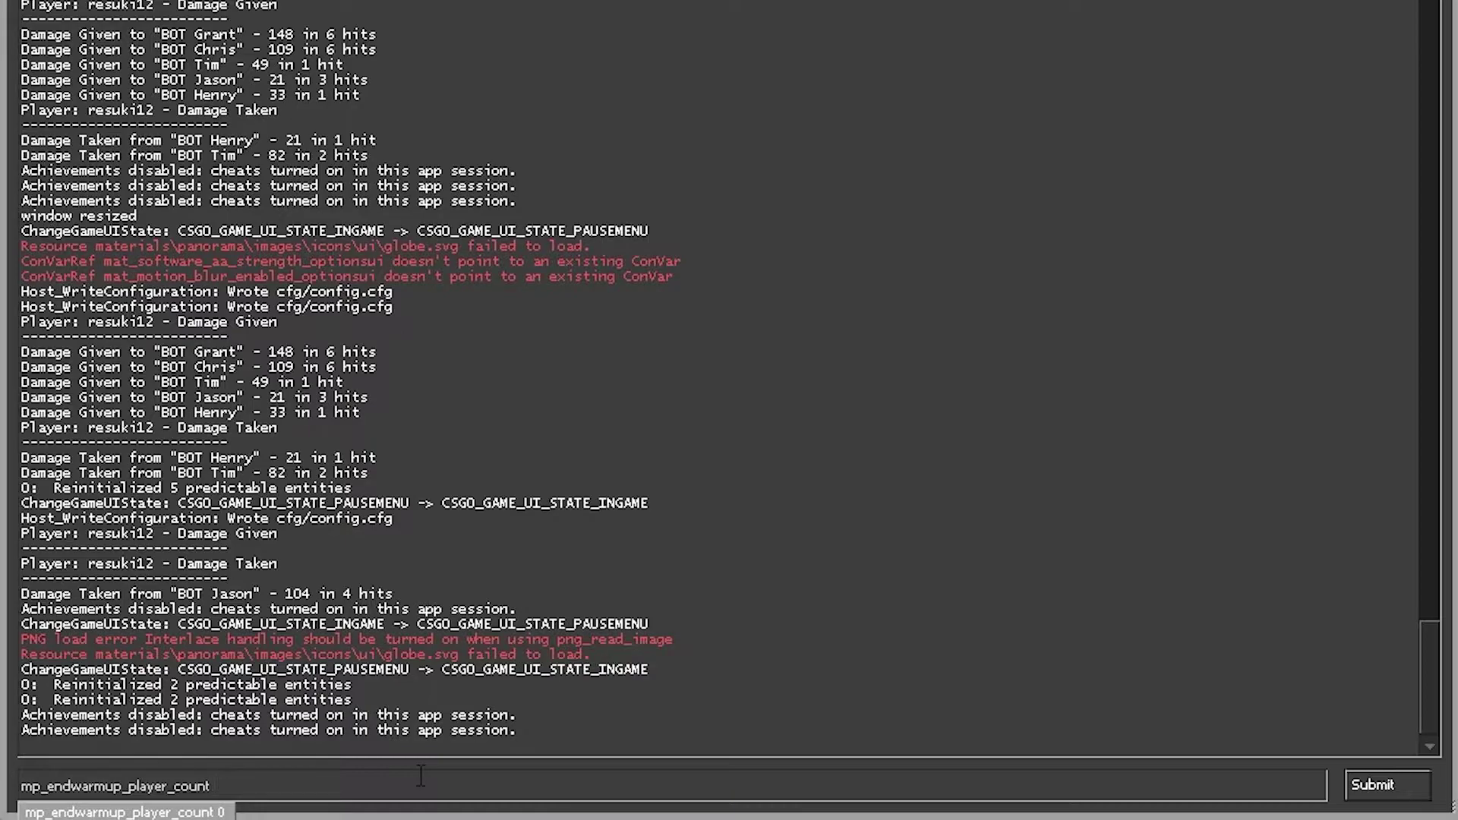
text( 3)
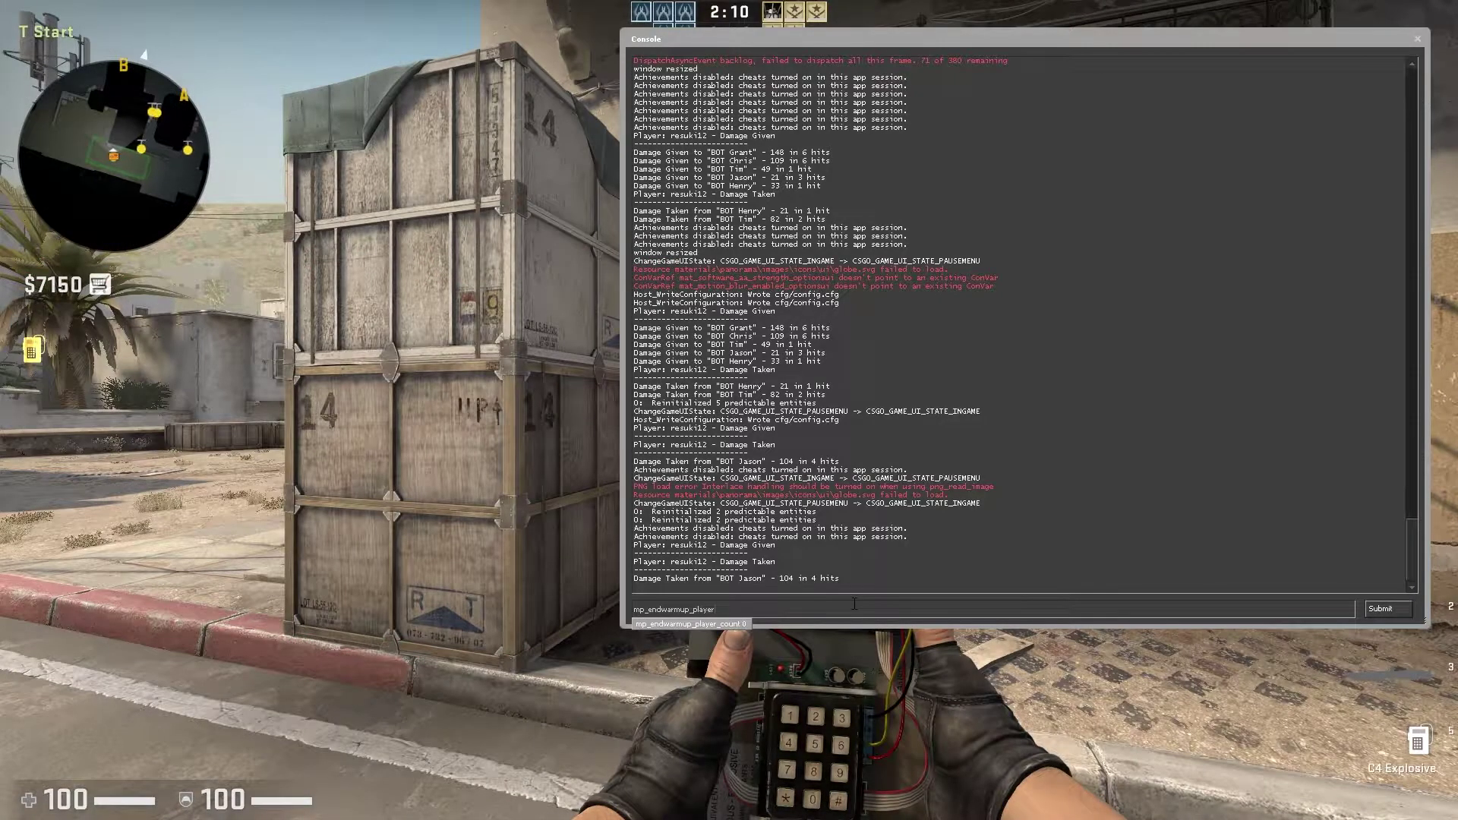
Clear the console input, kill the bot with the P2000, and advance into Bombsite B.
text(mp_e)
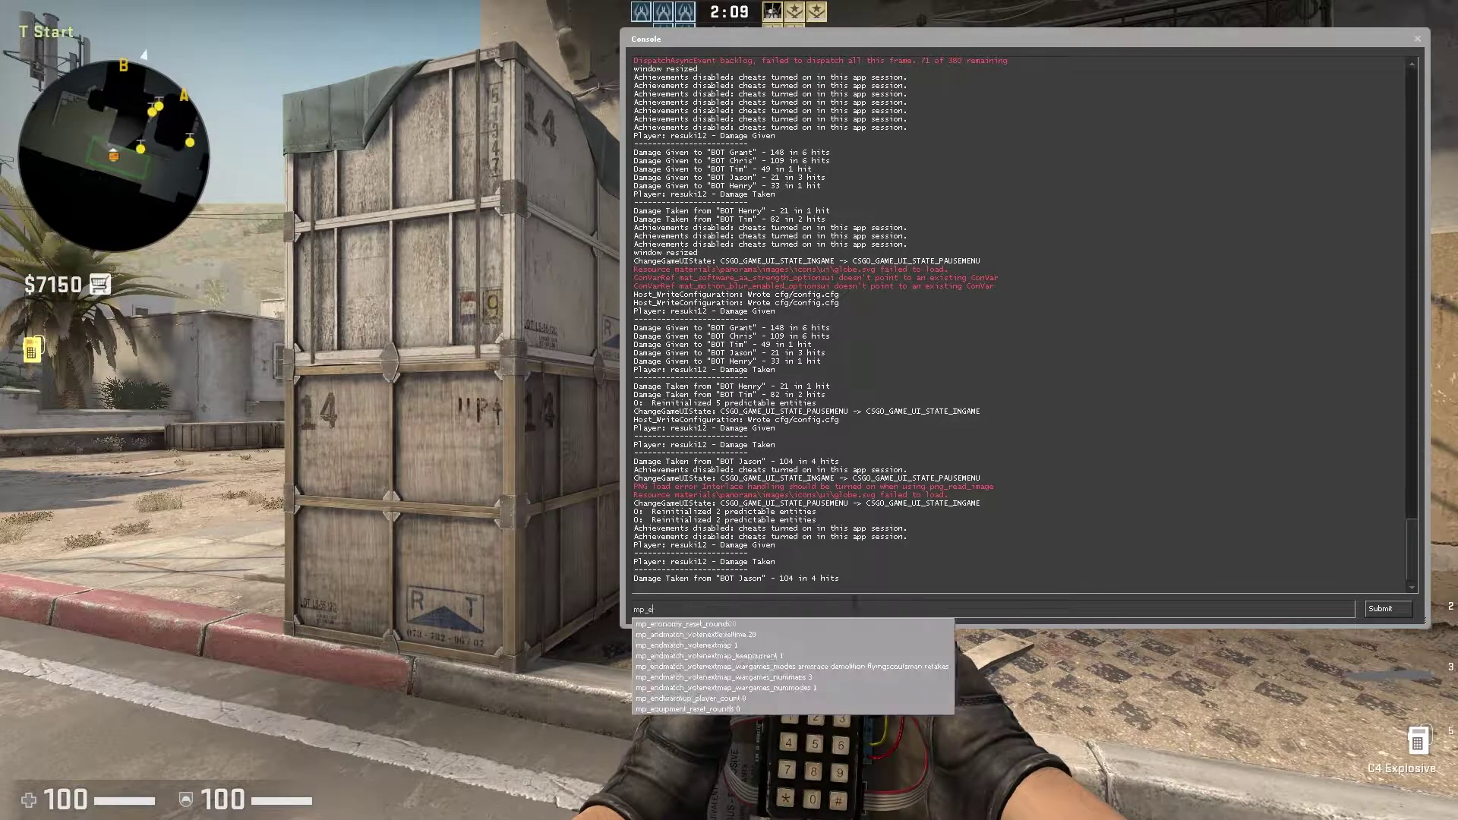
key(BackSpace)
key(BackSpace)
key(BackSpace)
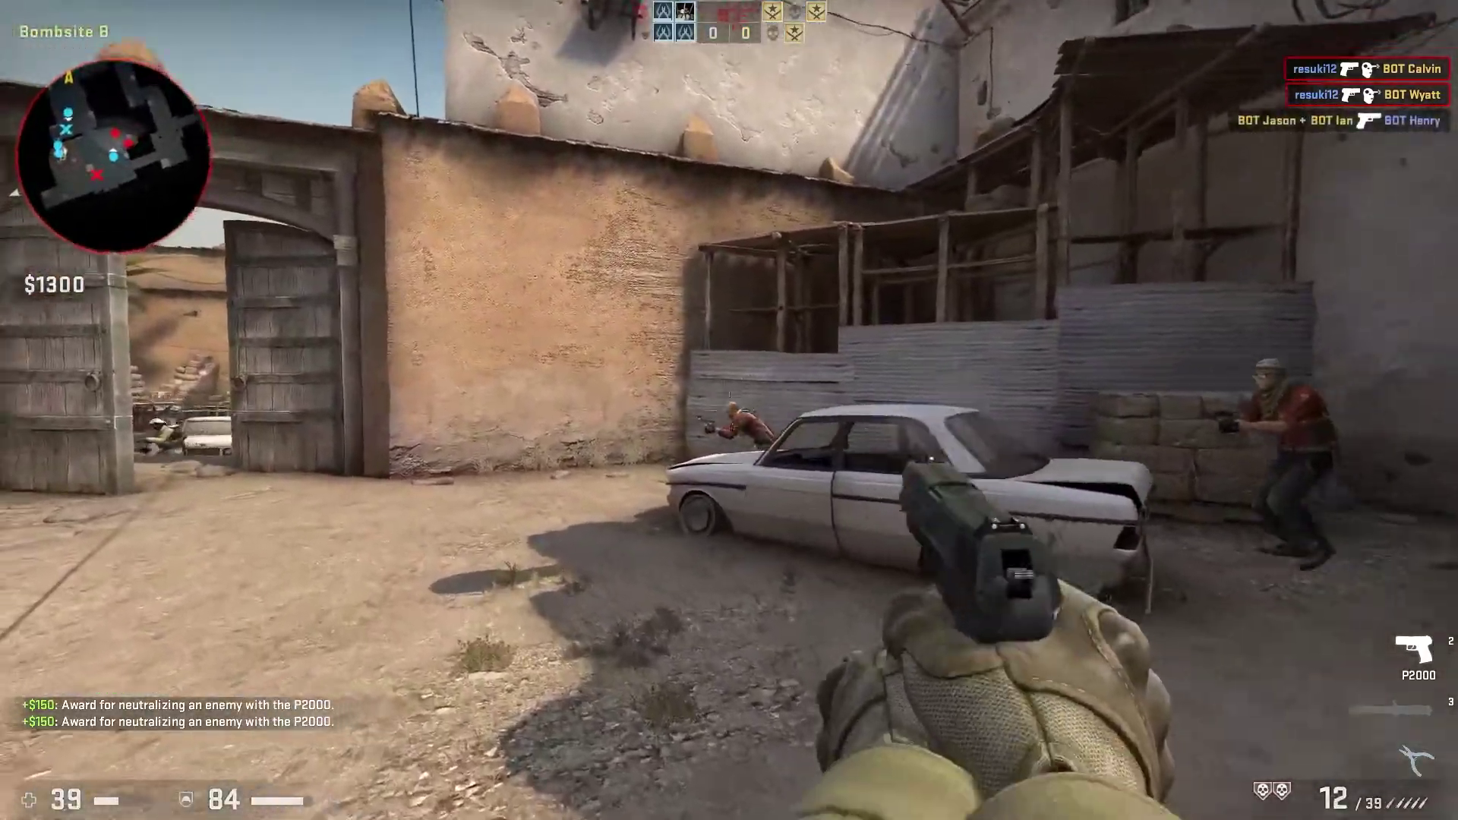
click(729, 410)
click(729, 410)
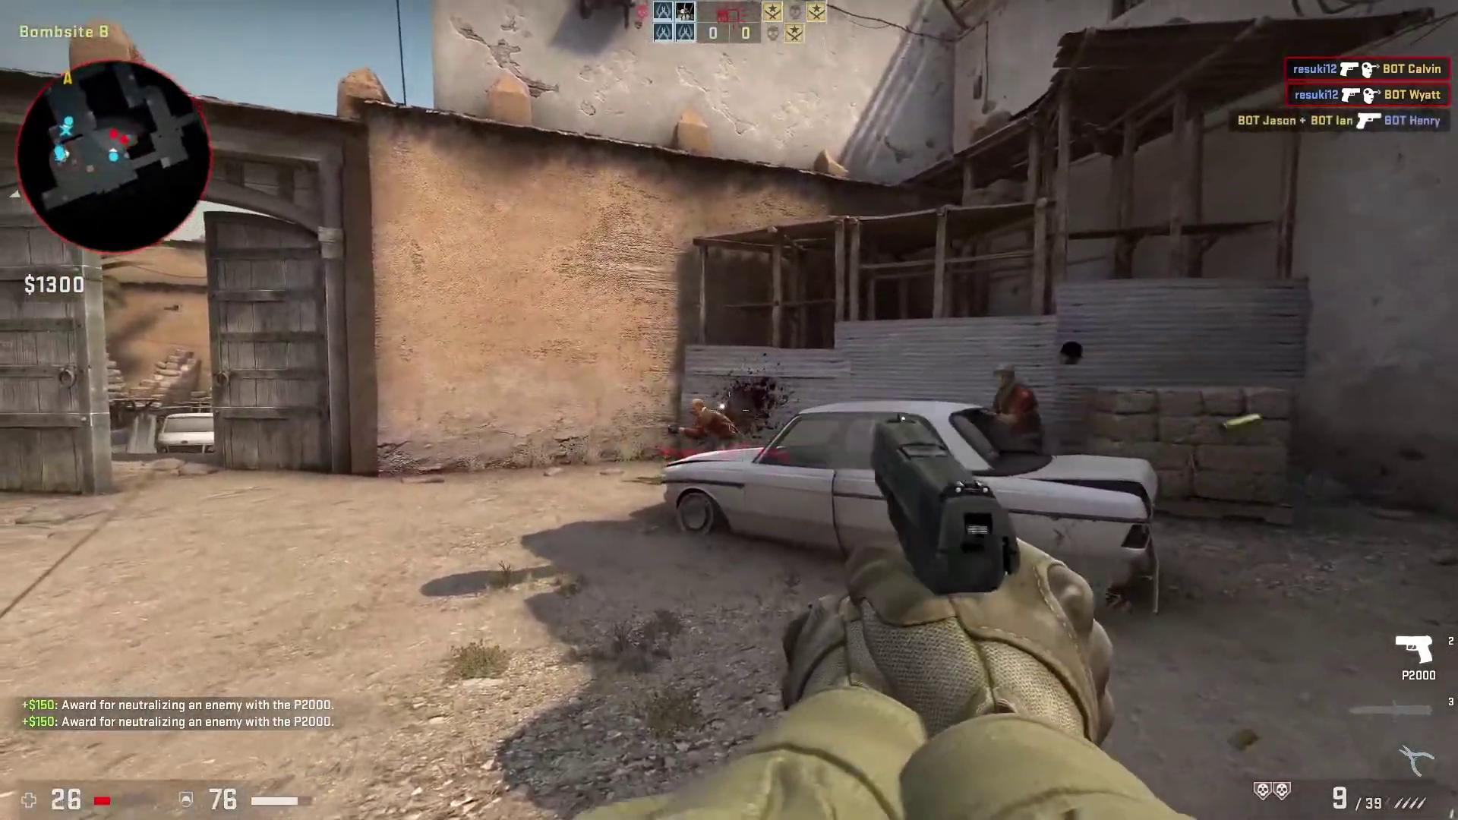
click(729, 411)
click(729, 411)
click(730, 411)
click(730, 410)
click(730, 411)
click(729, 410)
click(730, 411)
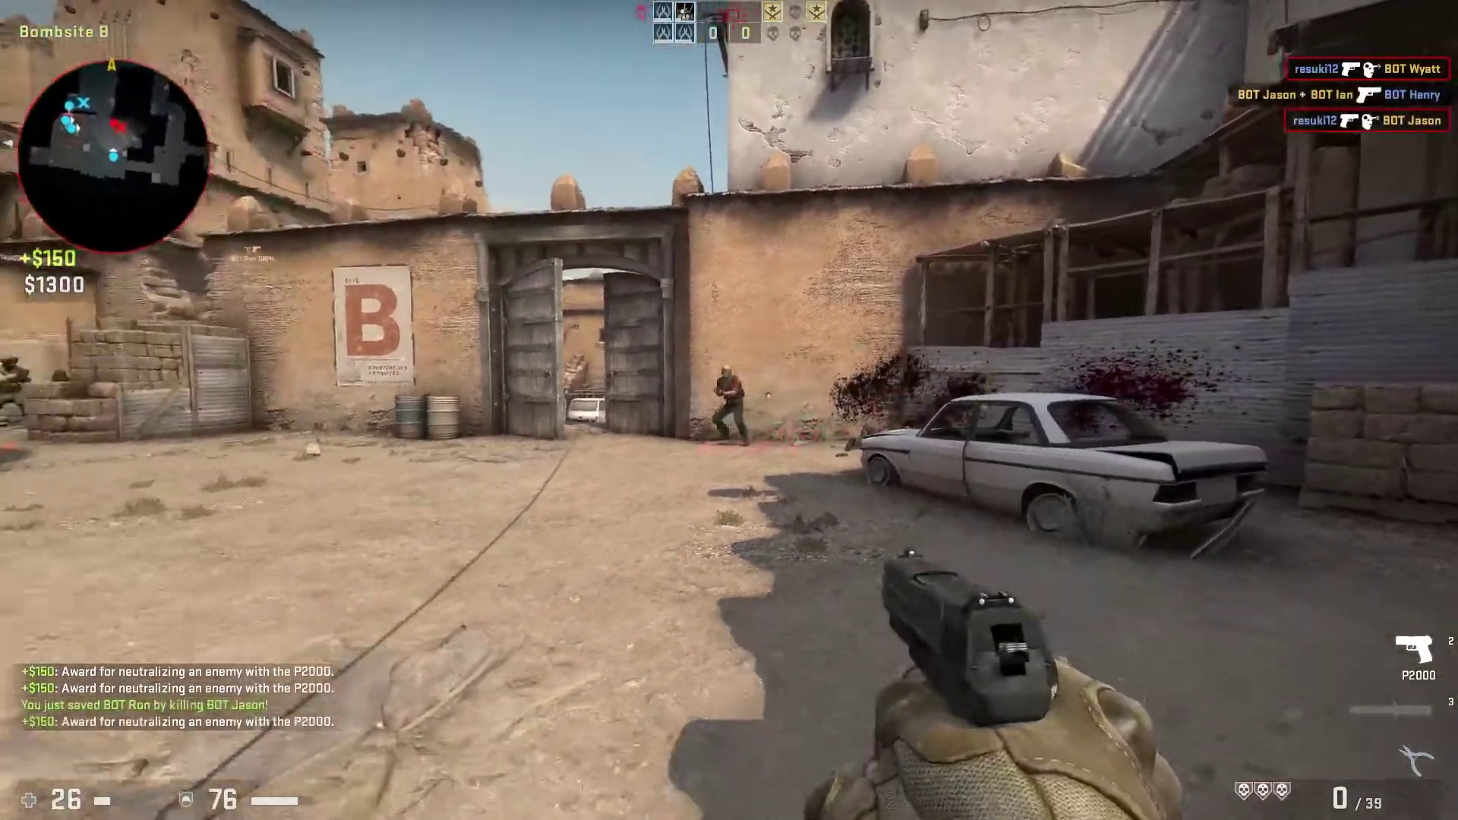
key(w)
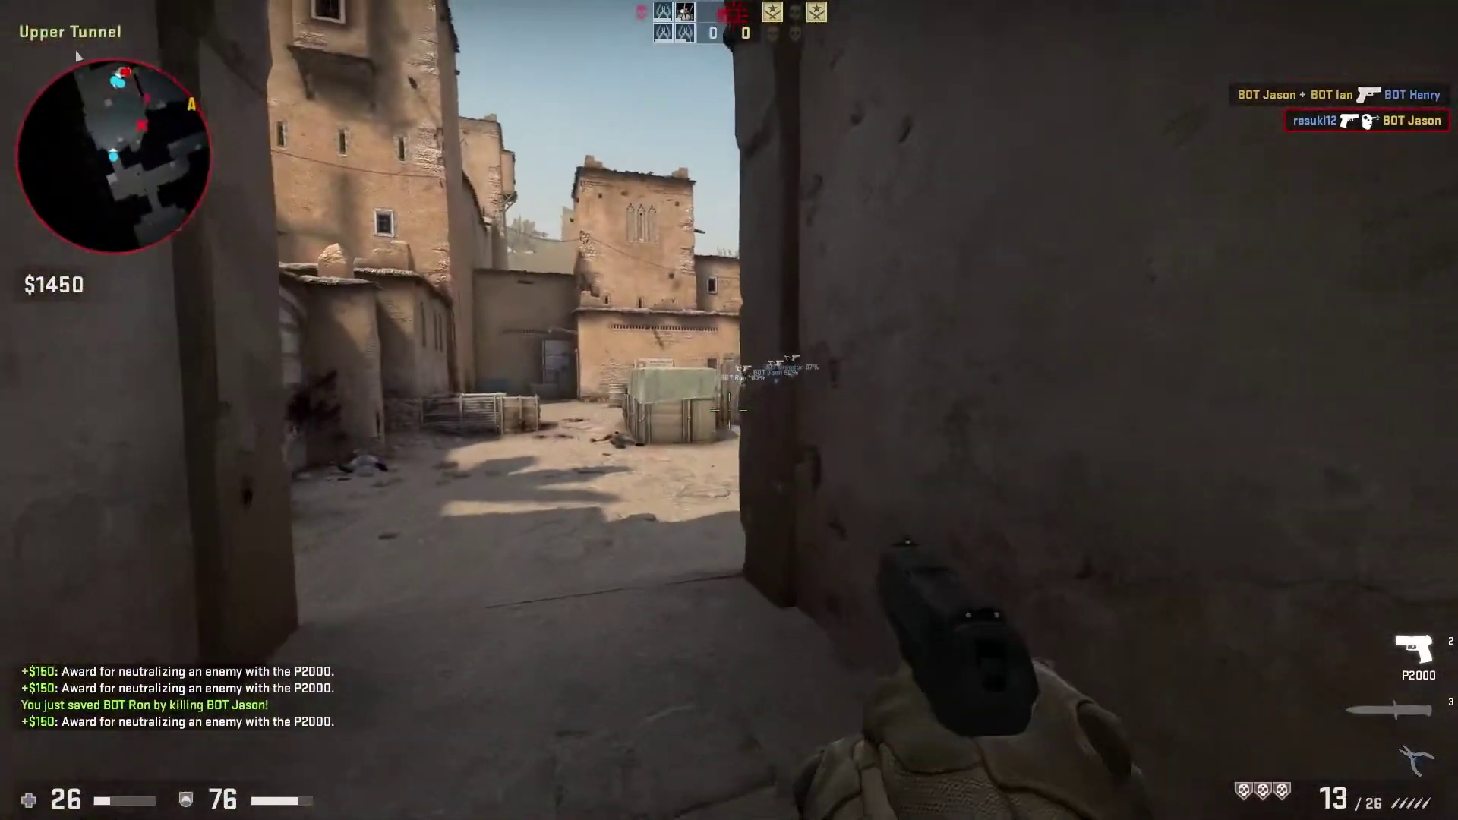